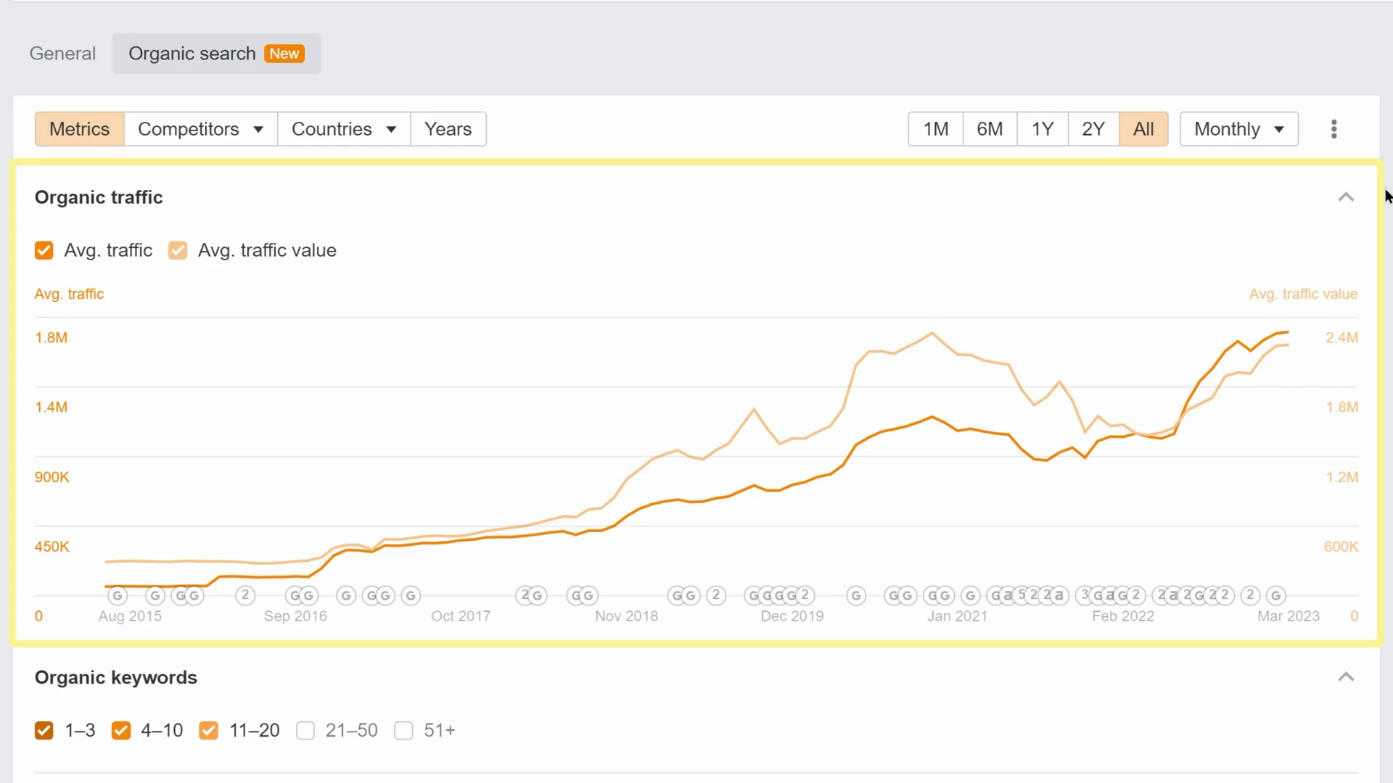
scroll(1385, 196, "down", 5)
scroll(1386, 436, "down", 5)
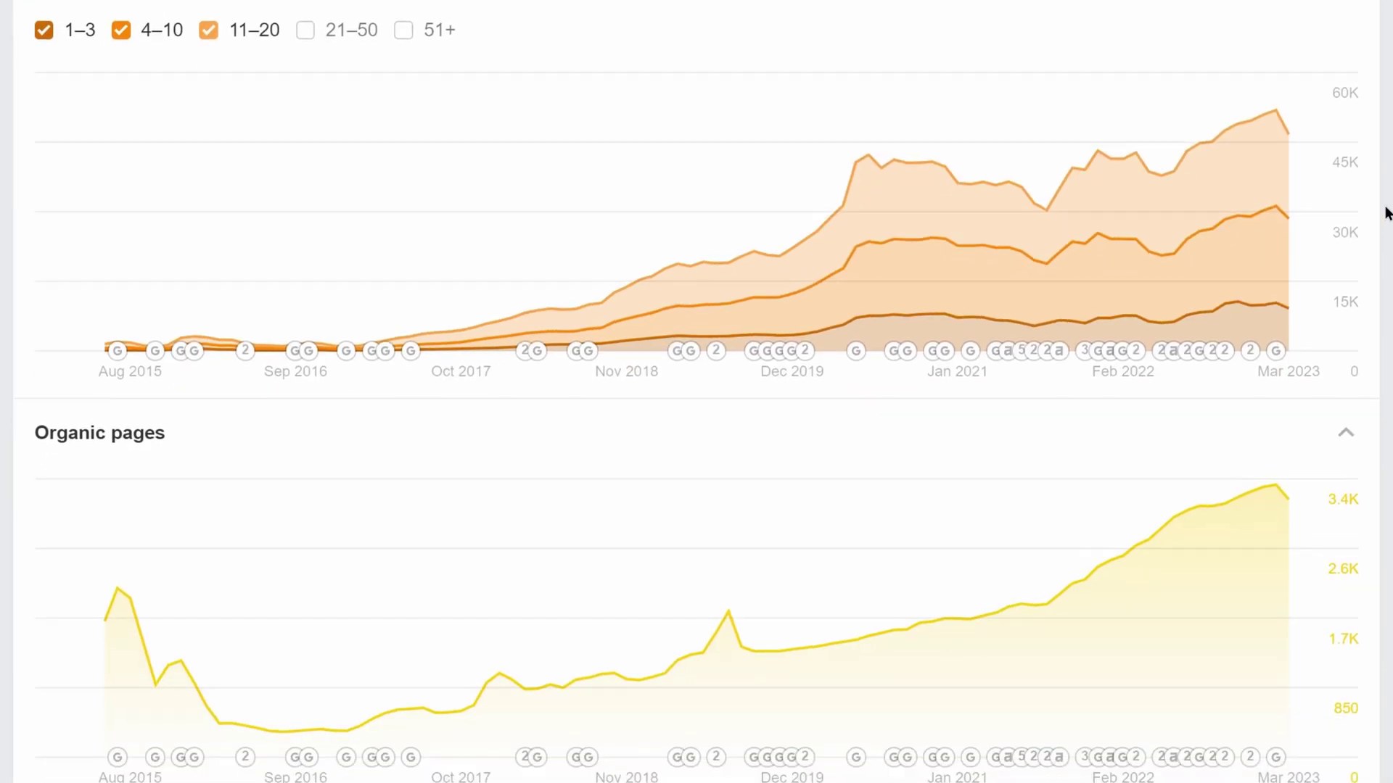
scroll(1385, 564, "down", 3)
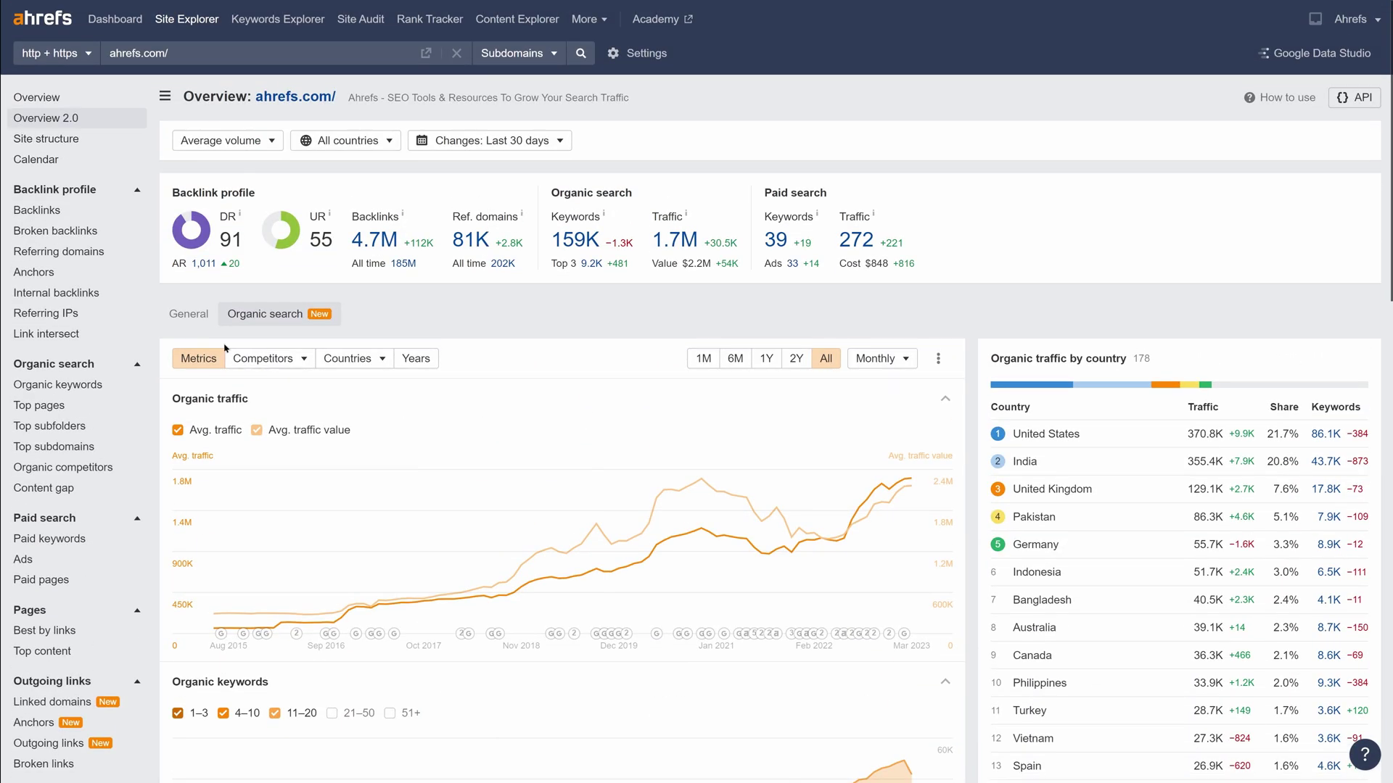
- Toggle the ahrefs.com overview from General back to Organic search and open the overview settings
left_click(188, 313)
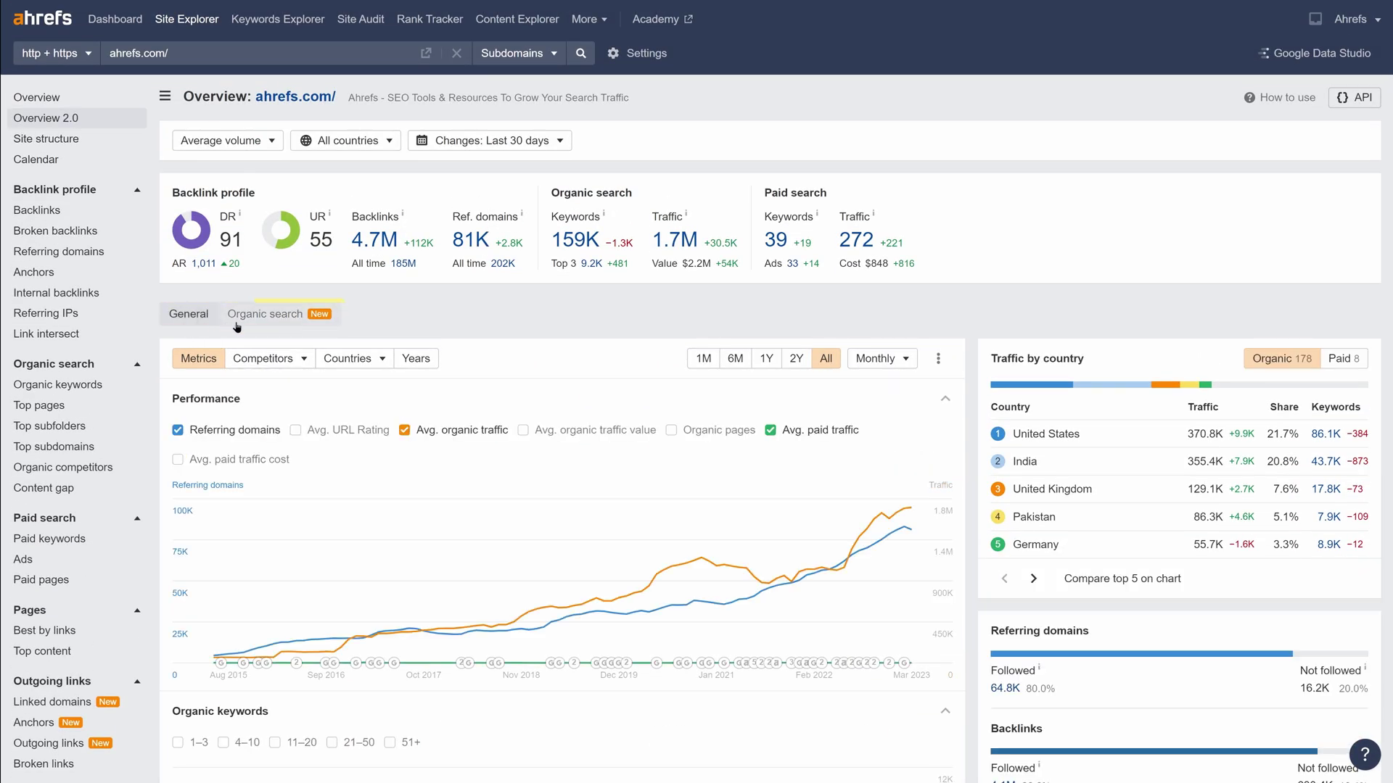
left_click(265, 313)
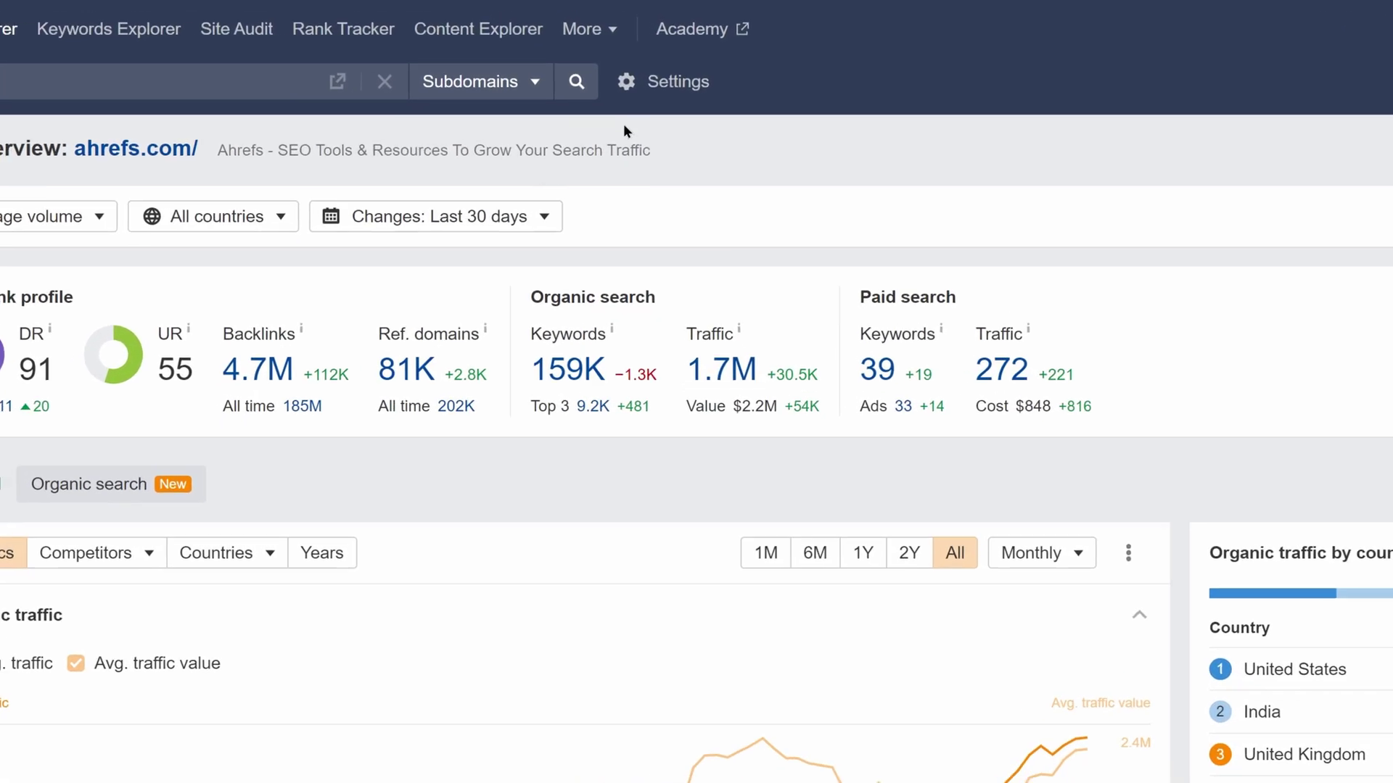
left_click(642, 52)
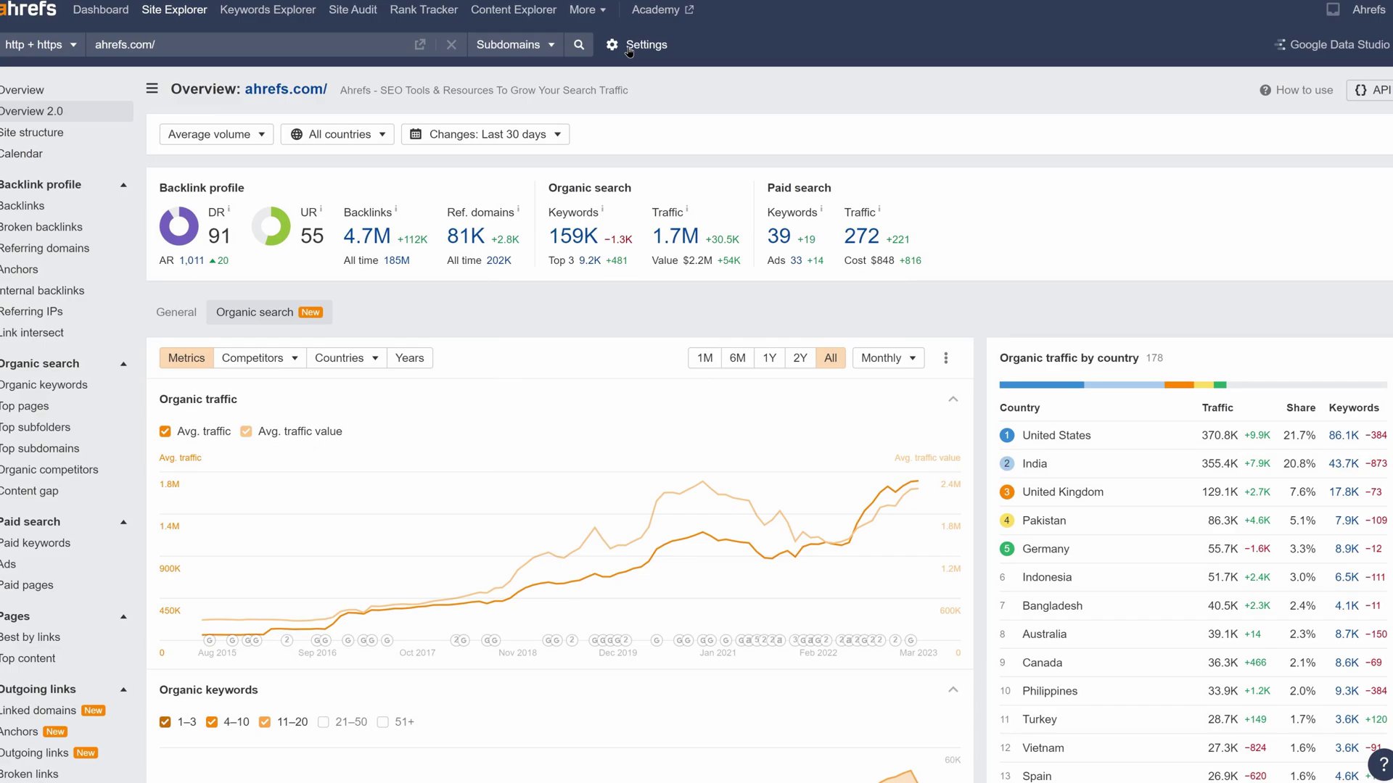
scroll(887, 398, "down", 10)
scroll(887, 397, "down", 3)
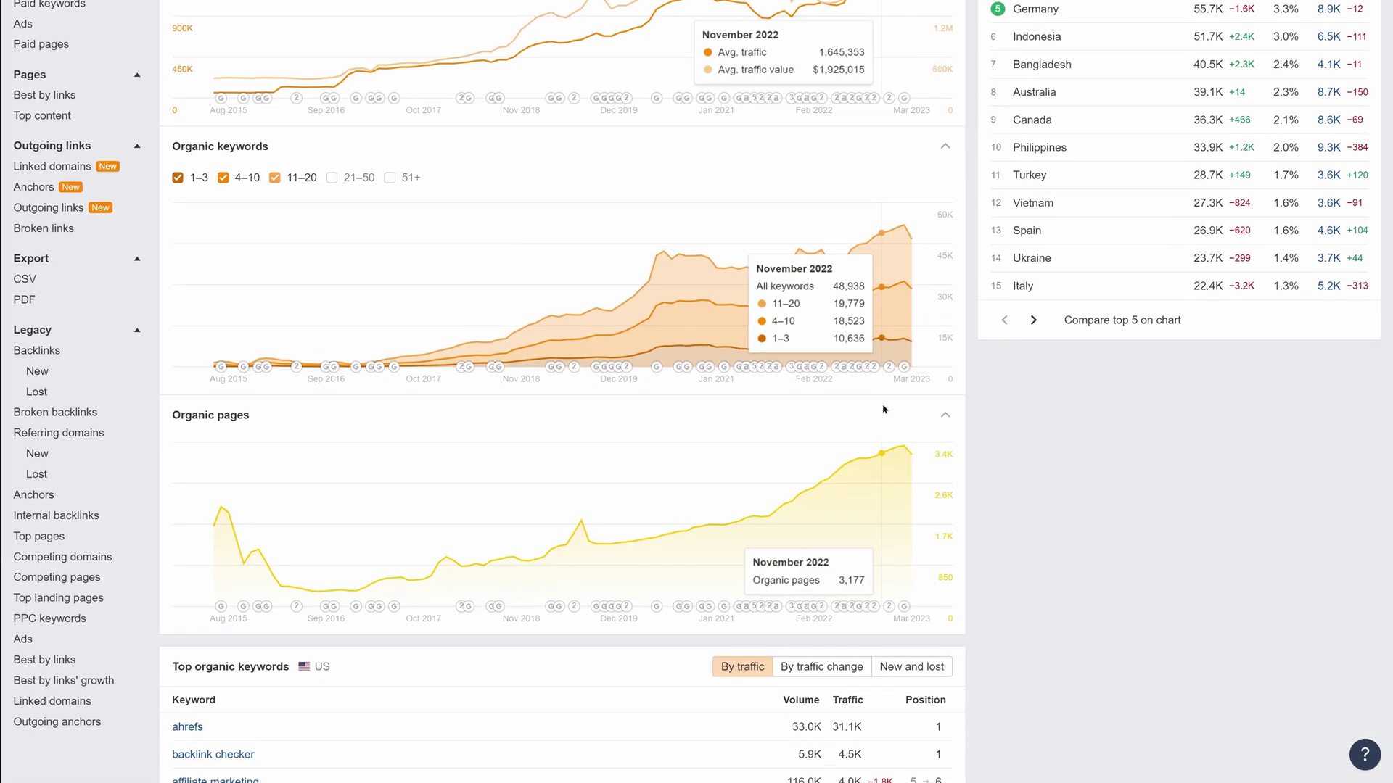
scroll(887, 398, "down", 8)
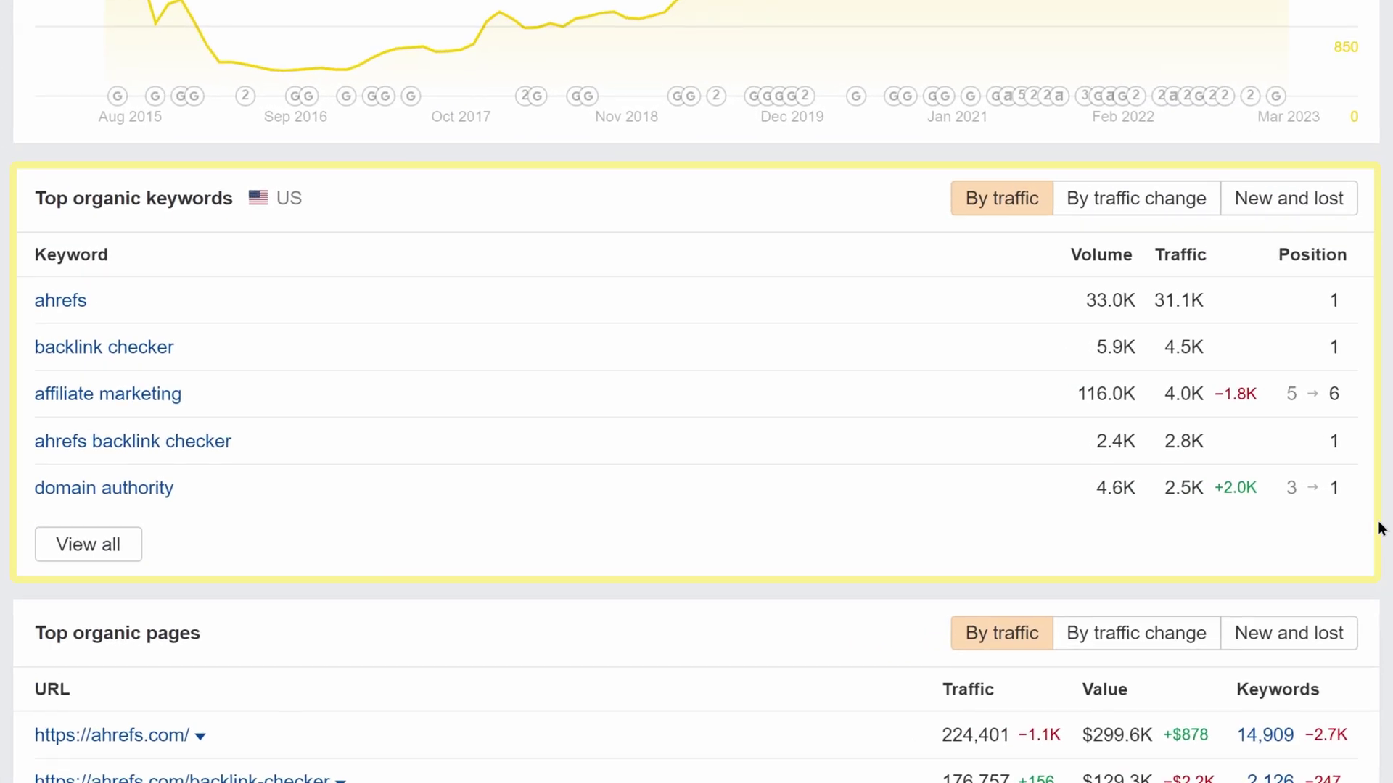
scroll(1247, 488, "down", 2)
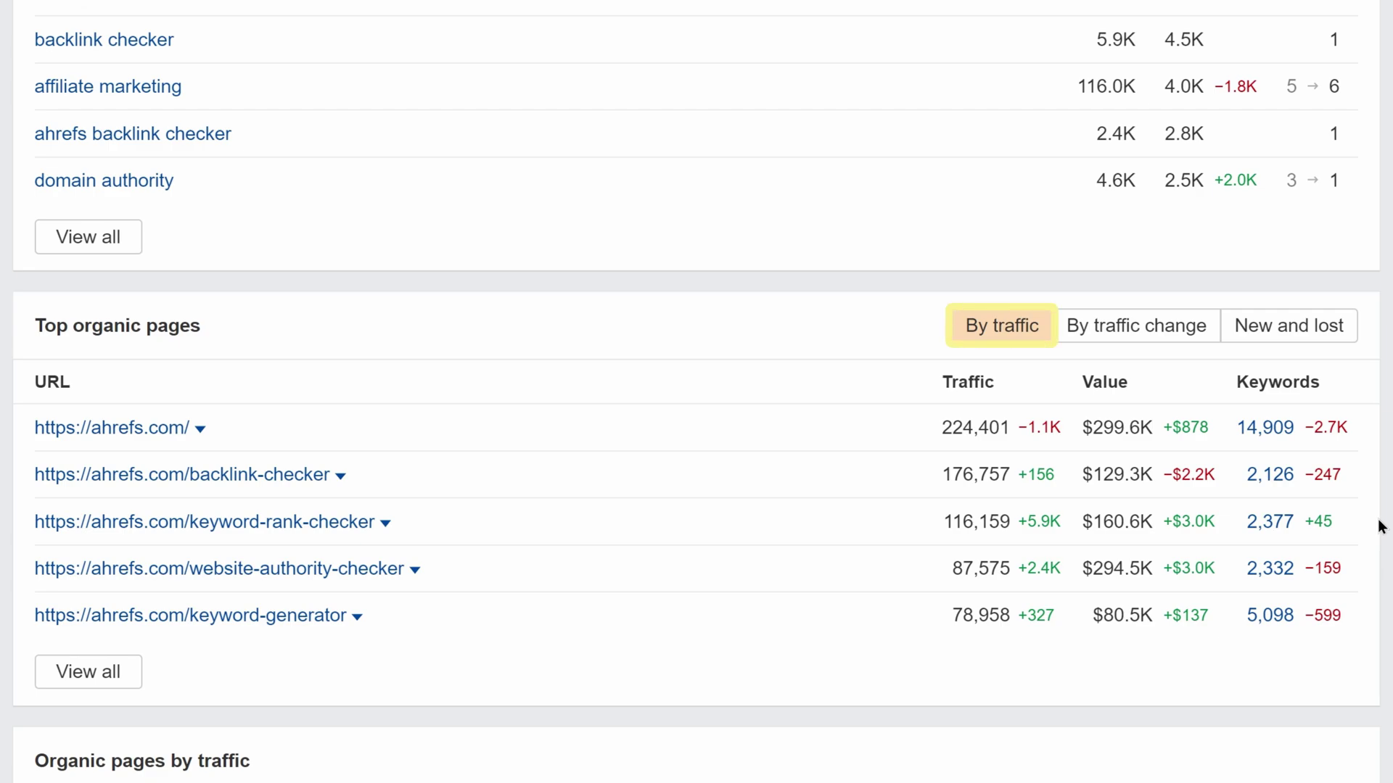
- Switch Top organic pages from 'By traffic change' to 'New and lost' pages
left_click(1181, 333)
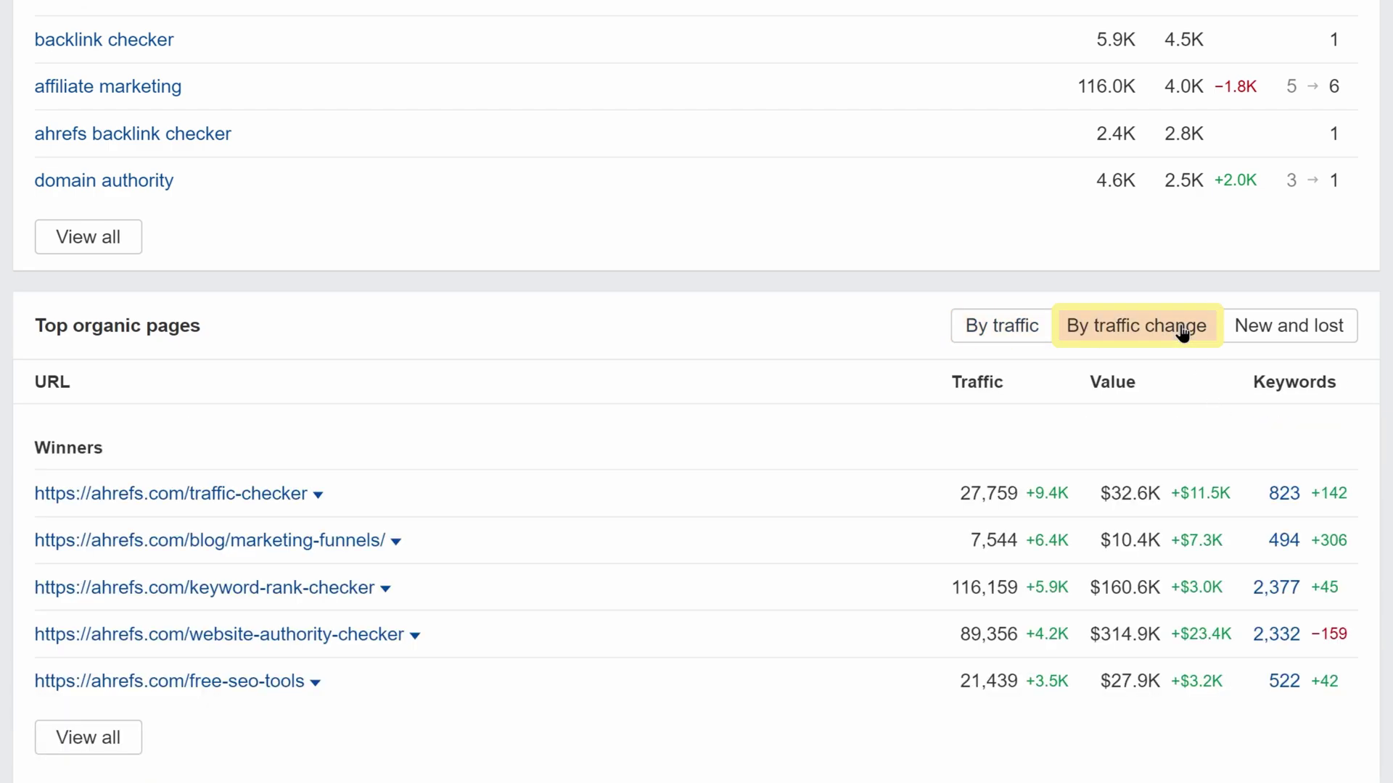
left_click(1268, 327)
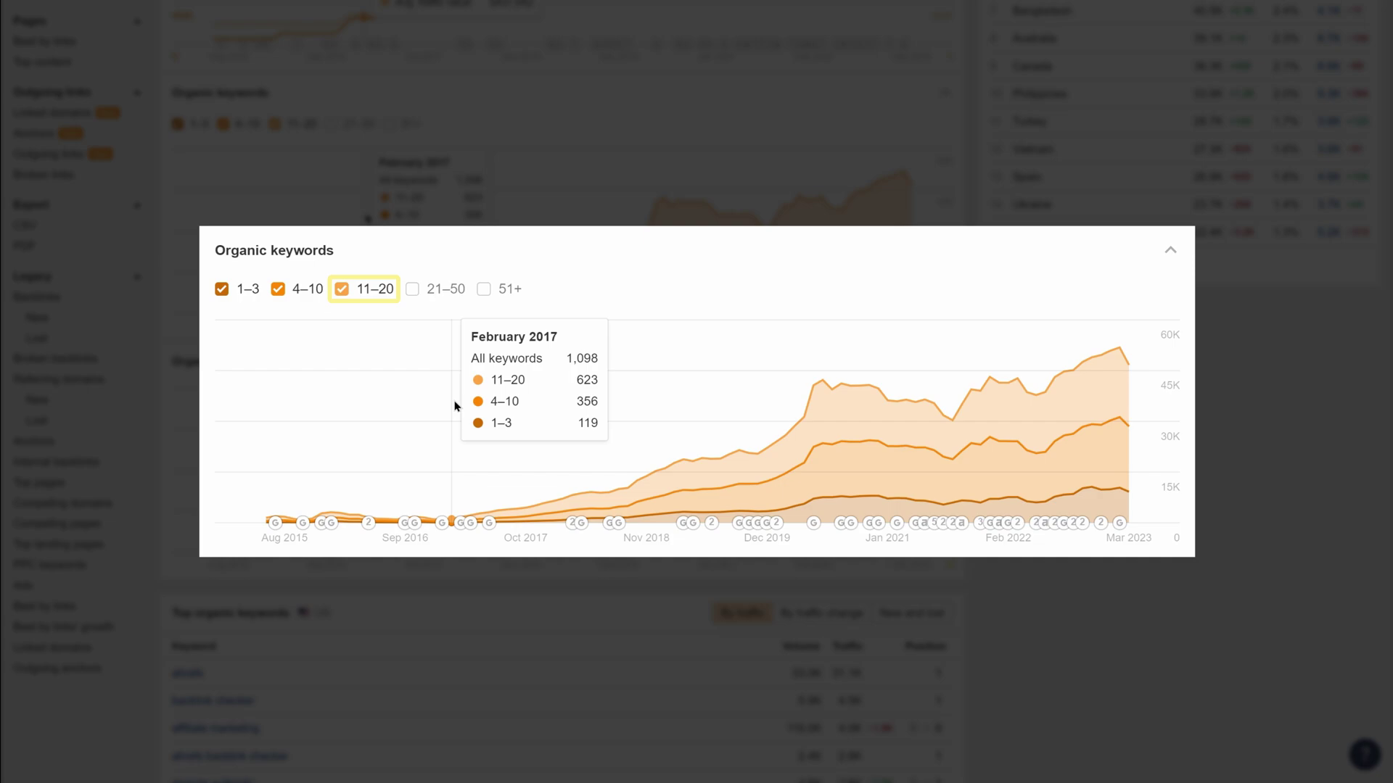
- Tick the 21–50 and 51+ position ranges in the Organic keywords chart
left_click(412, 291)
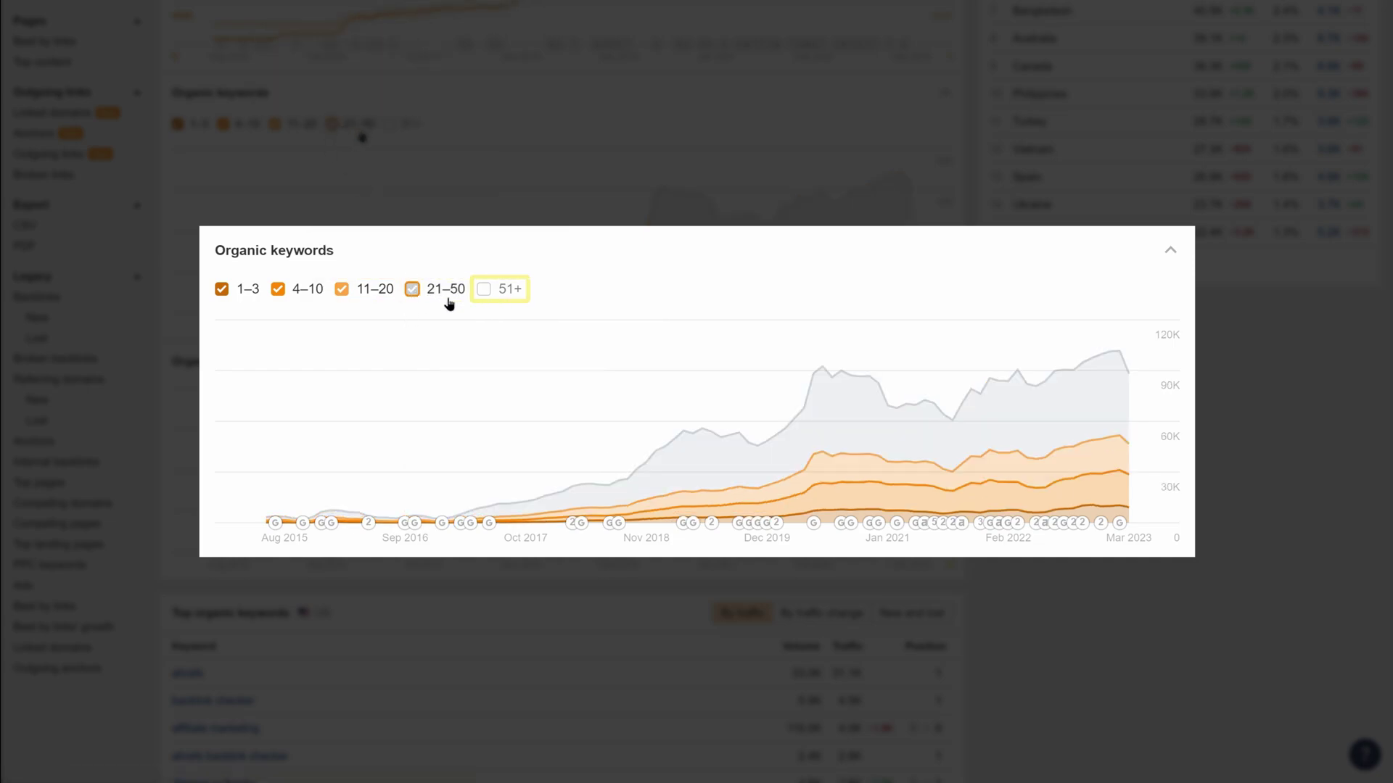
left_click(484, 289)
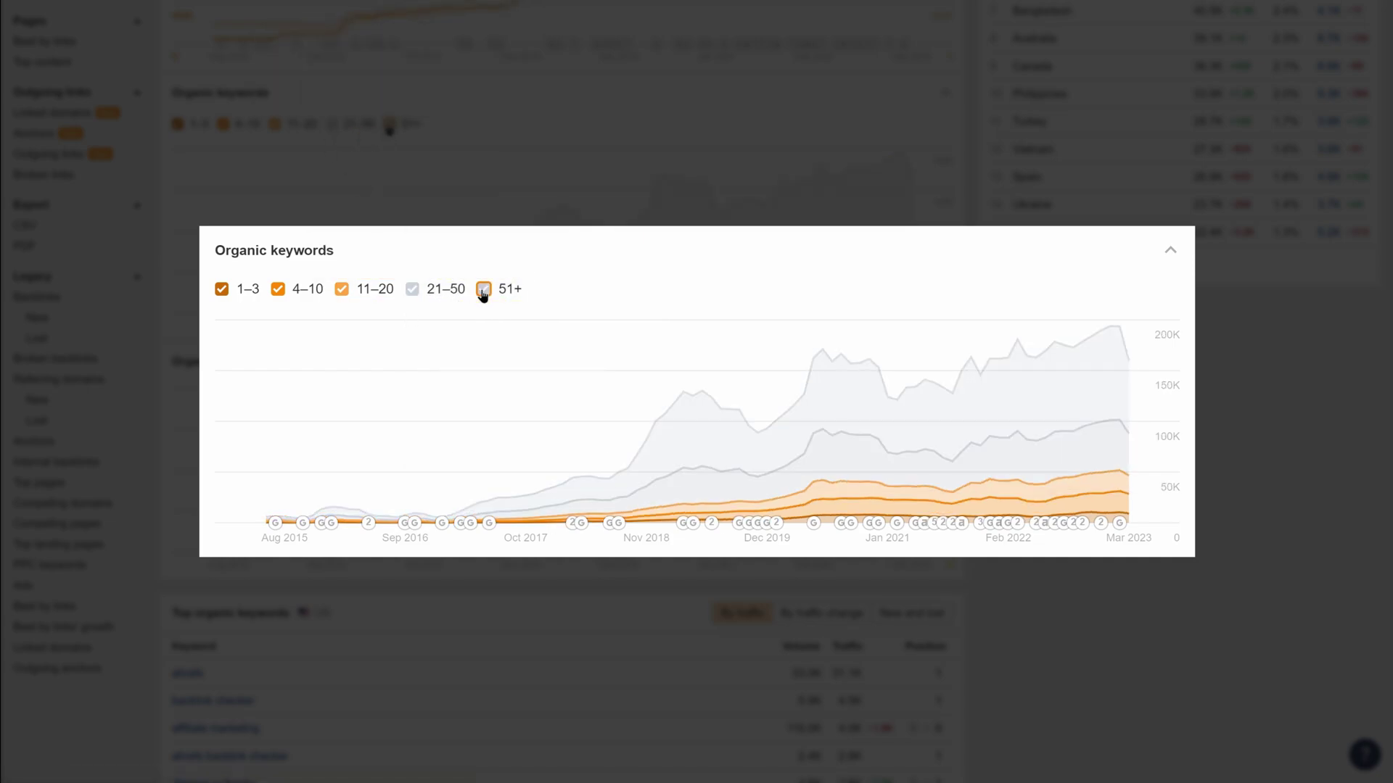
left_click(484, 290)
left_click(483, 289)
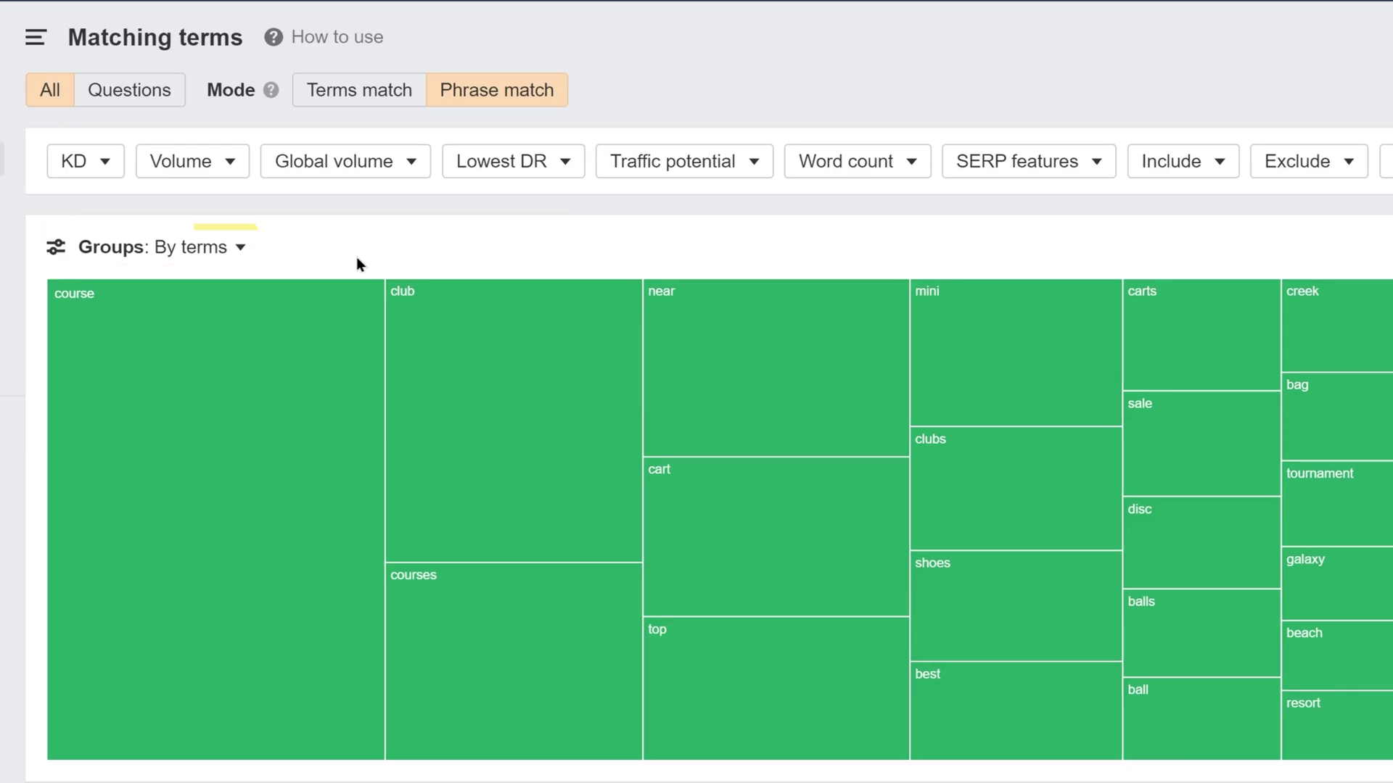
- Try Groups 'By parent topic' and 'Show as list', then set Groups to 'Don't show'
left_click(227, 252)
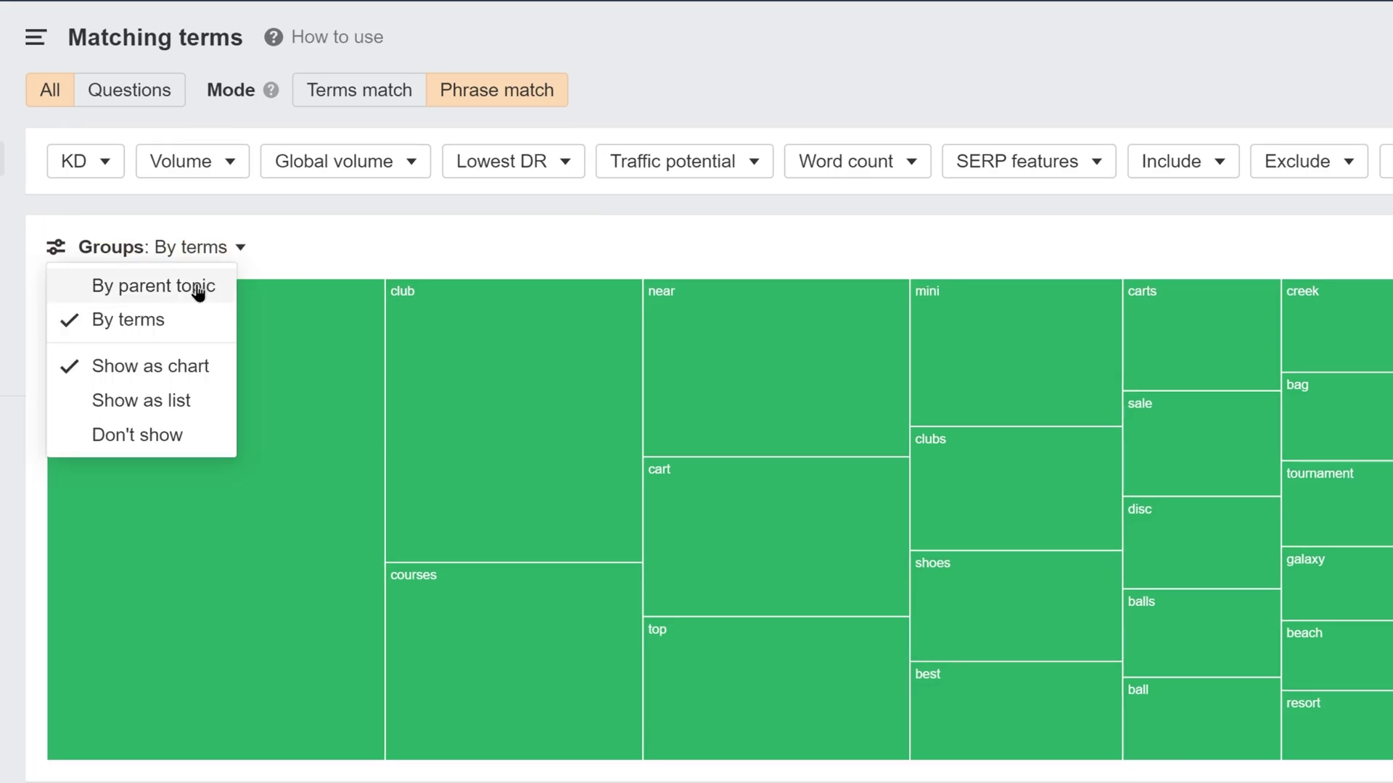
left_click(153, 286)
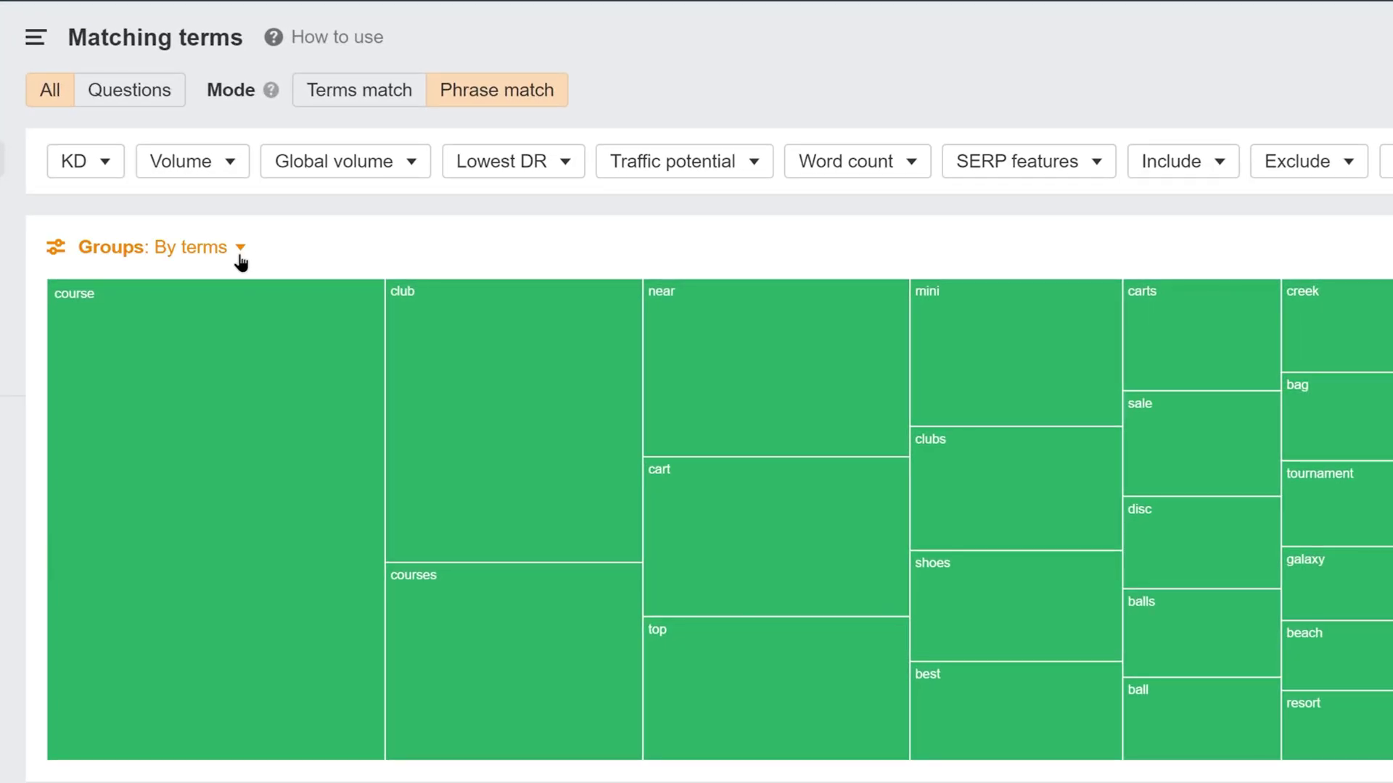
left_click(240, 253)
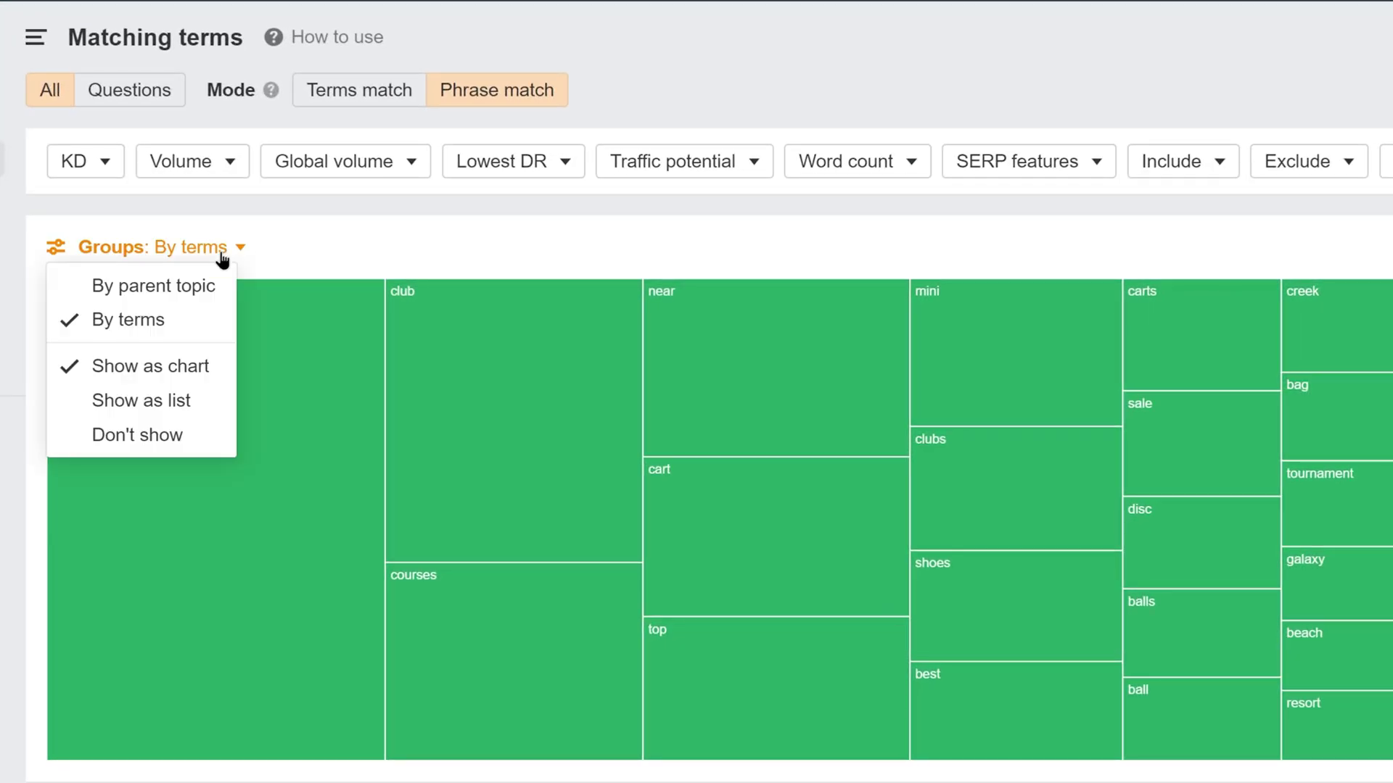
left_click(141, 400)
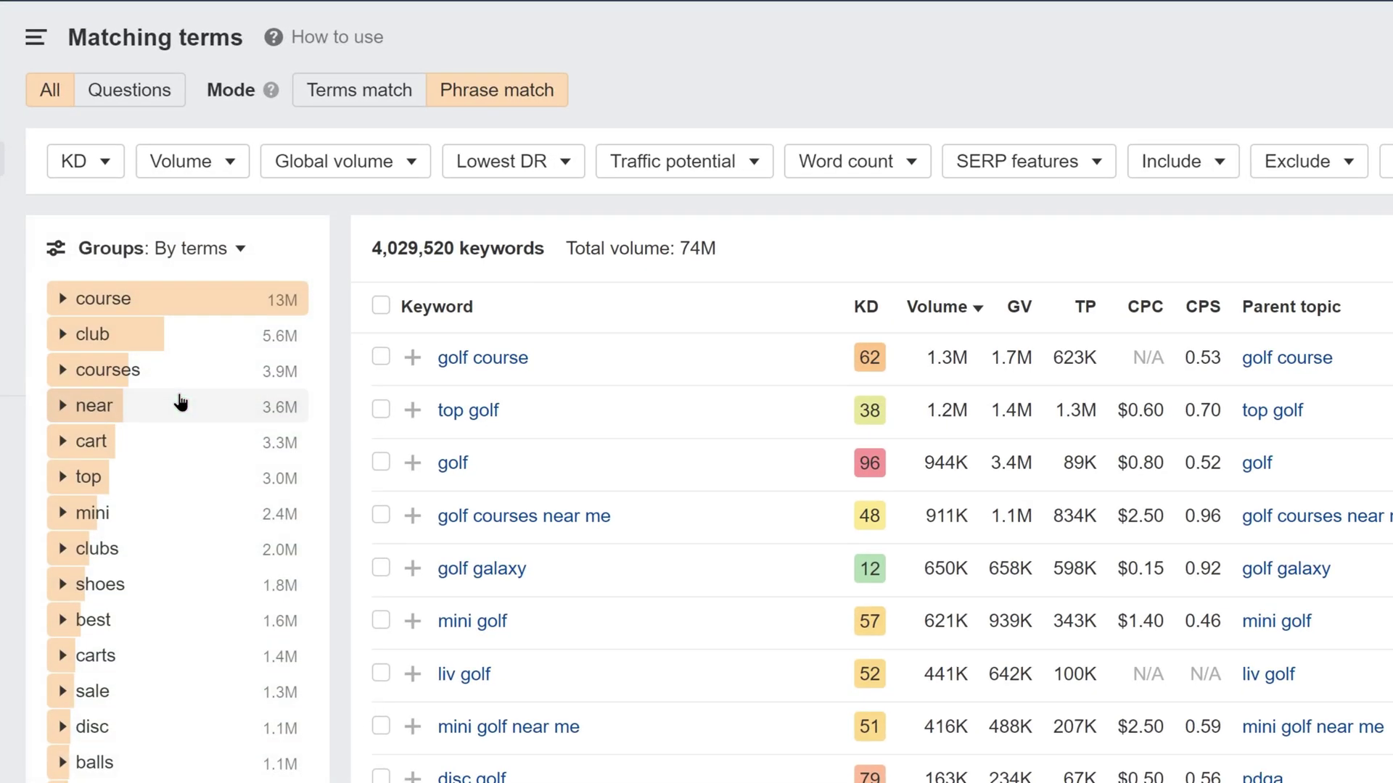
left_click(202, 253)
left_click(179, 435)
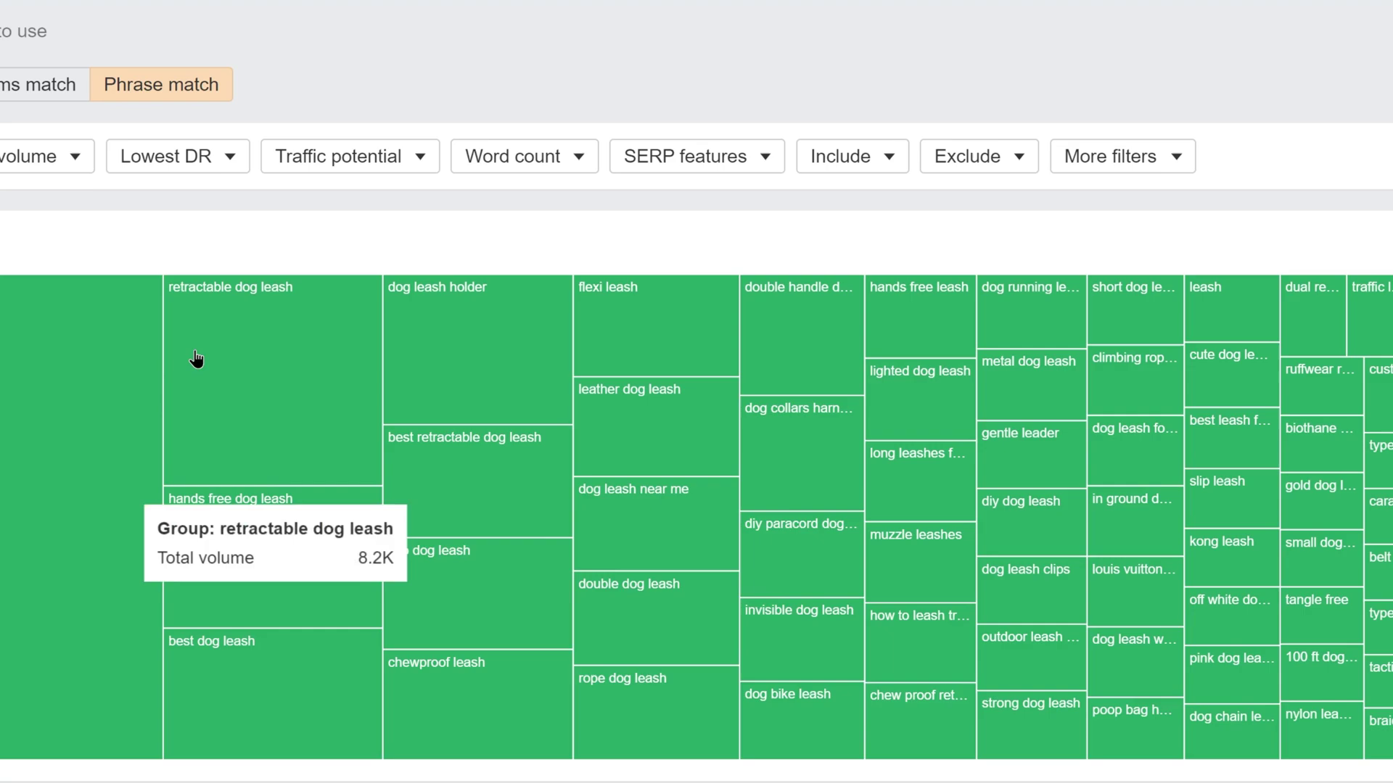
- Drill into the 'retractable dog leash' treemap block and show parent-topic groups as a list
left_click(195, 364)
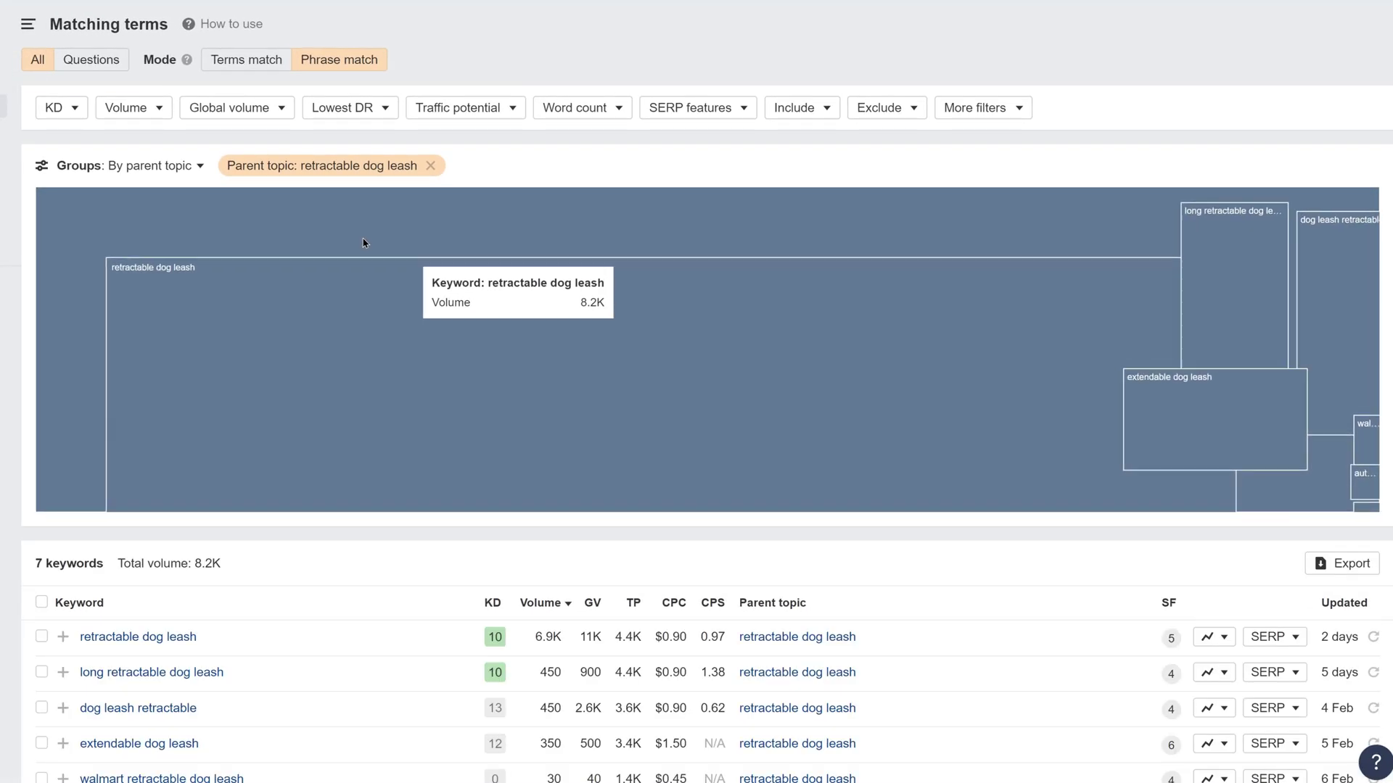
left_click(152, 166)
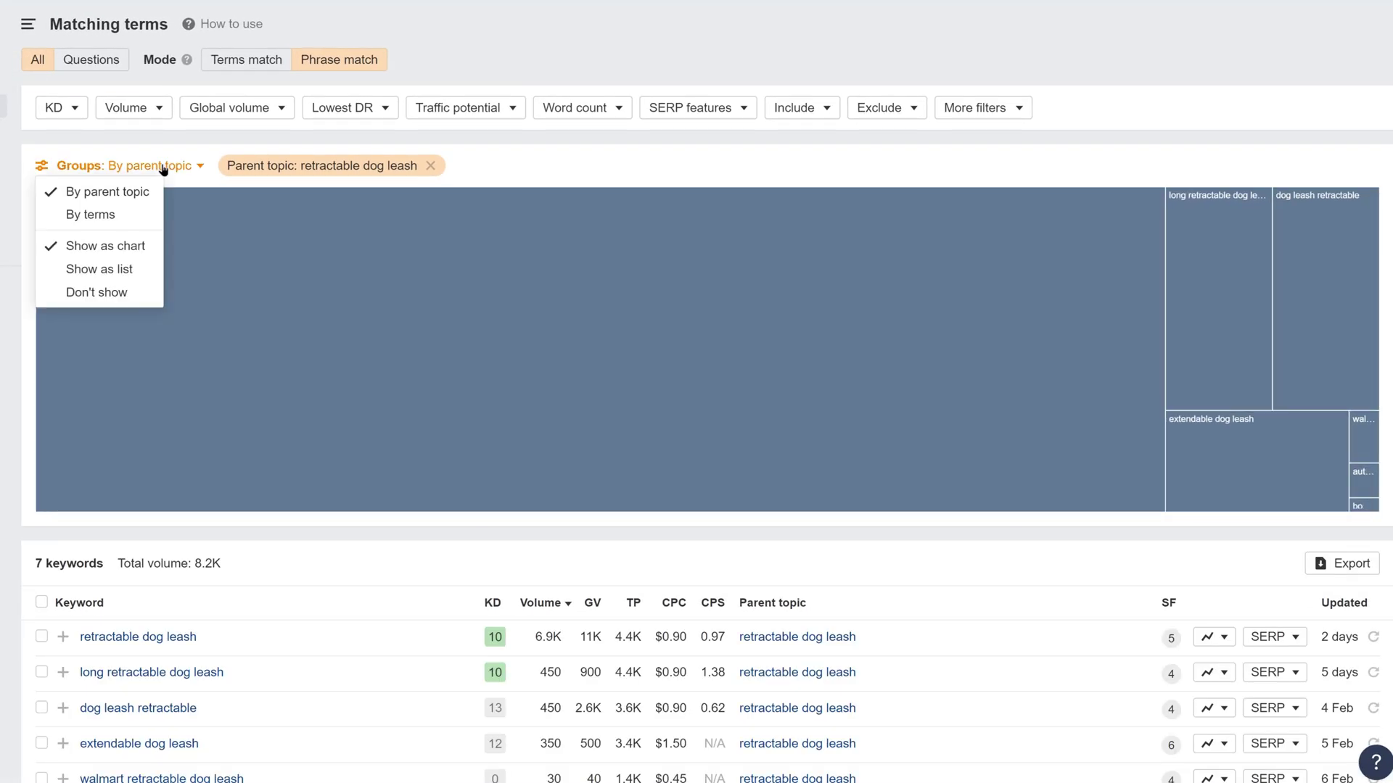
left_click(121, 266)
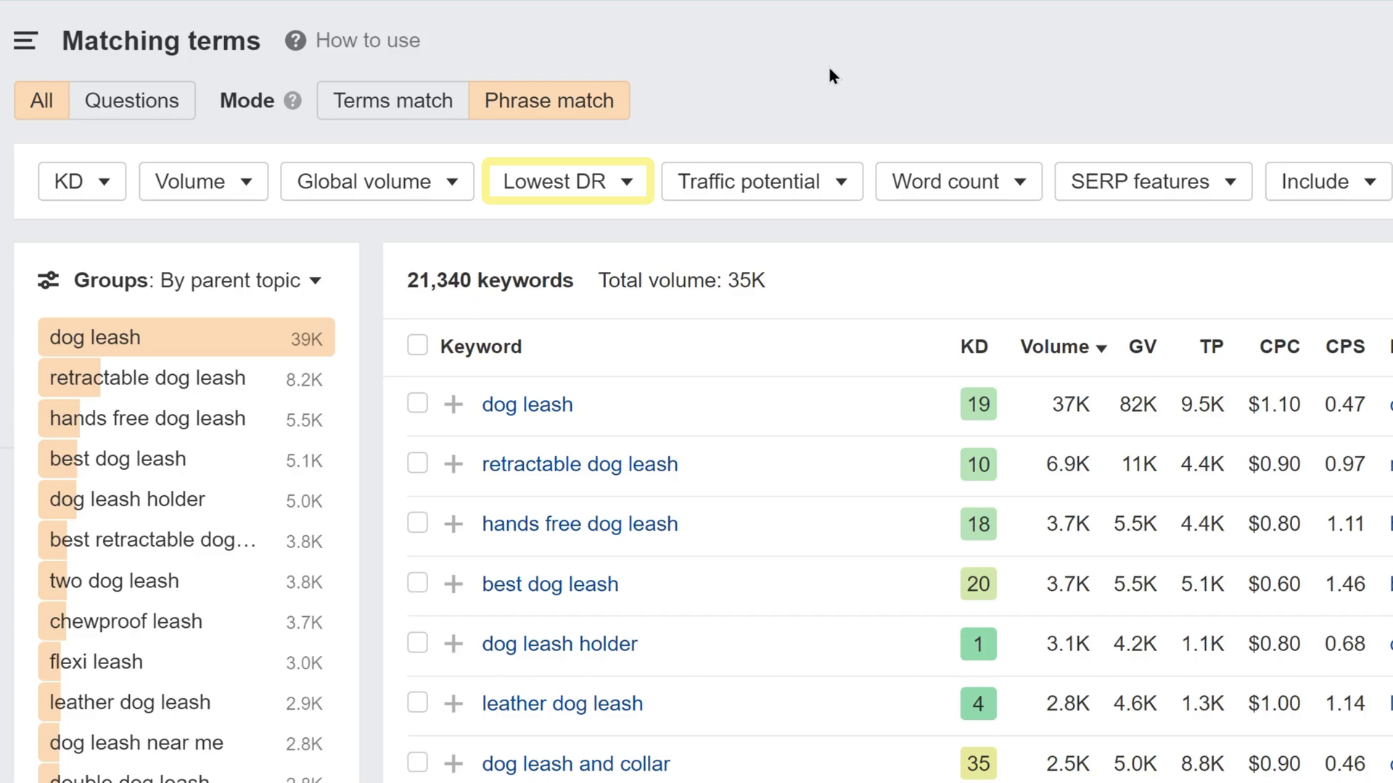
- Apply a Lowest DR 20 in top 5 filter, then view the SERP for 'dog leash hooks'
left_click(627, 185)
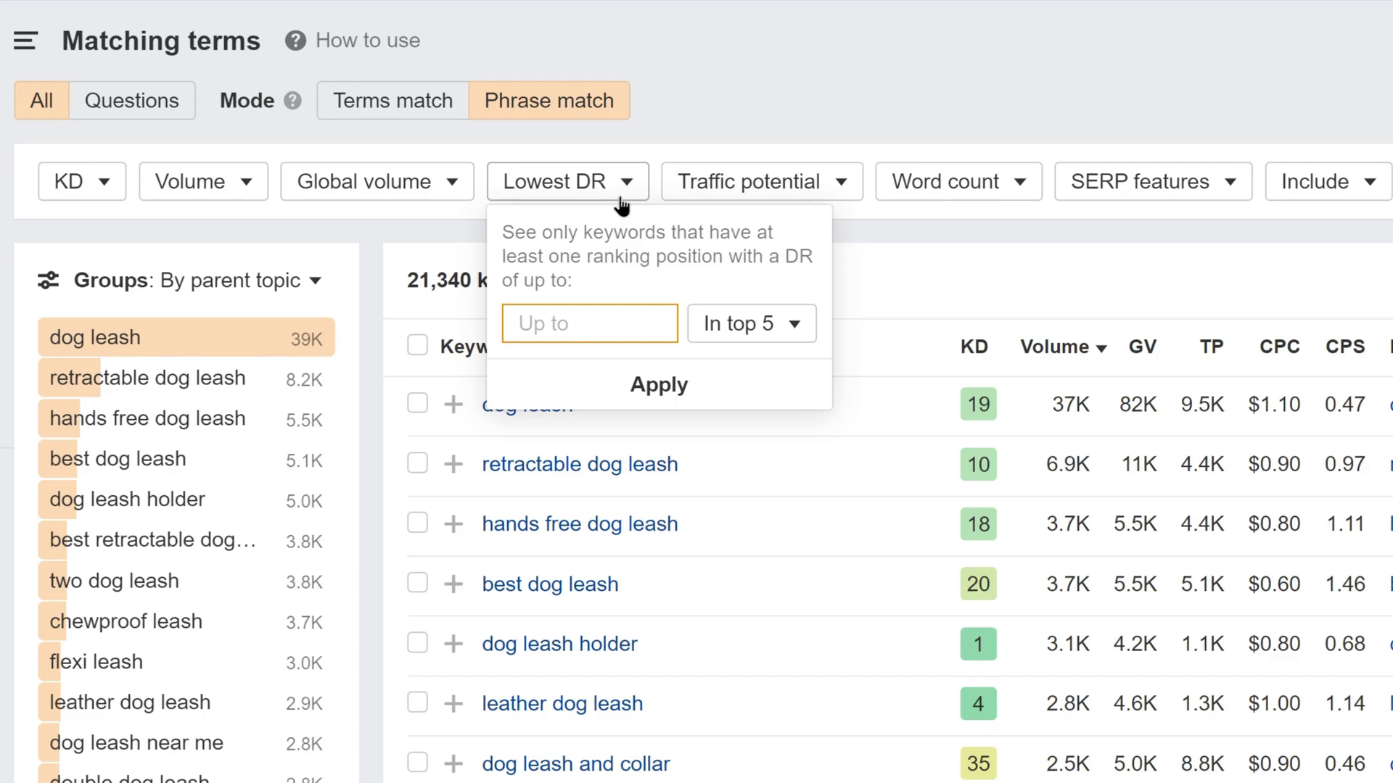
type("20")
left_click(659, 384)
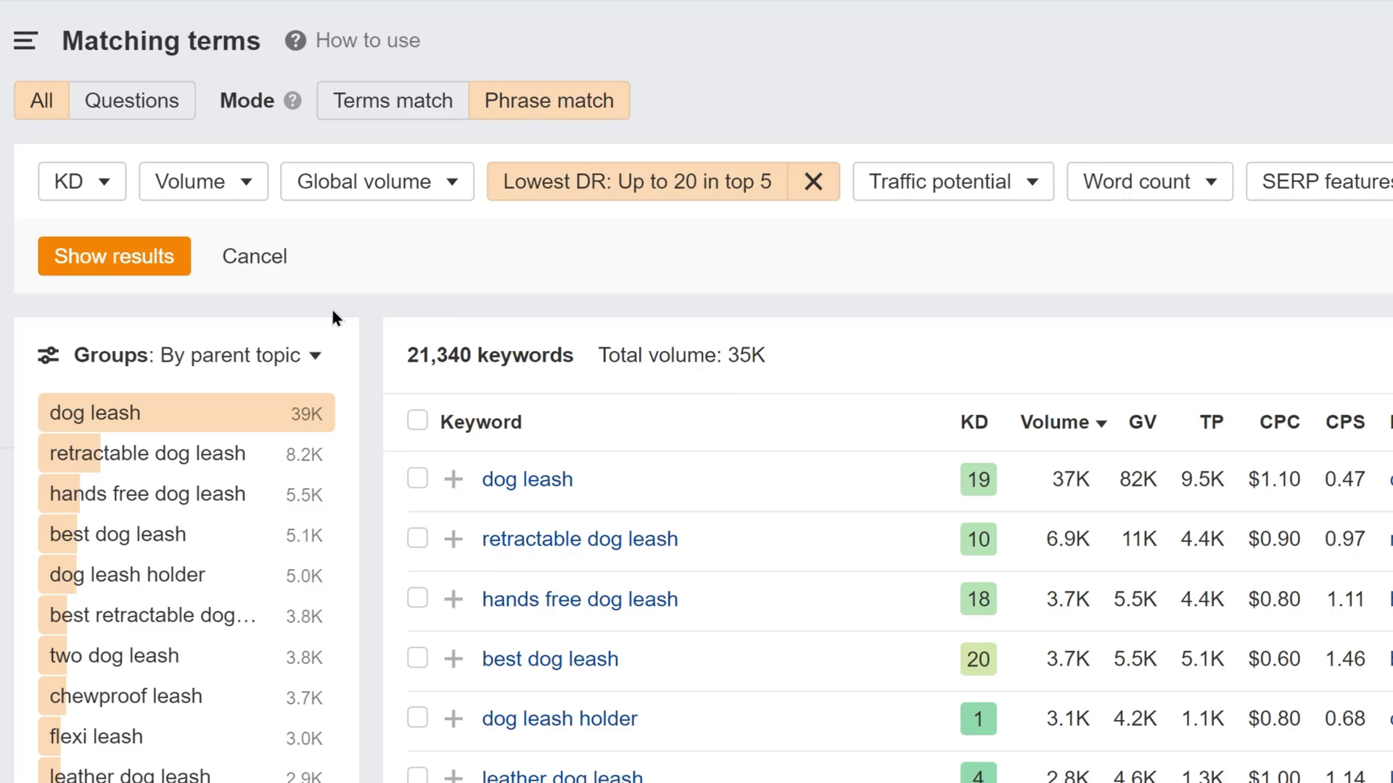
left_click(115, 262)
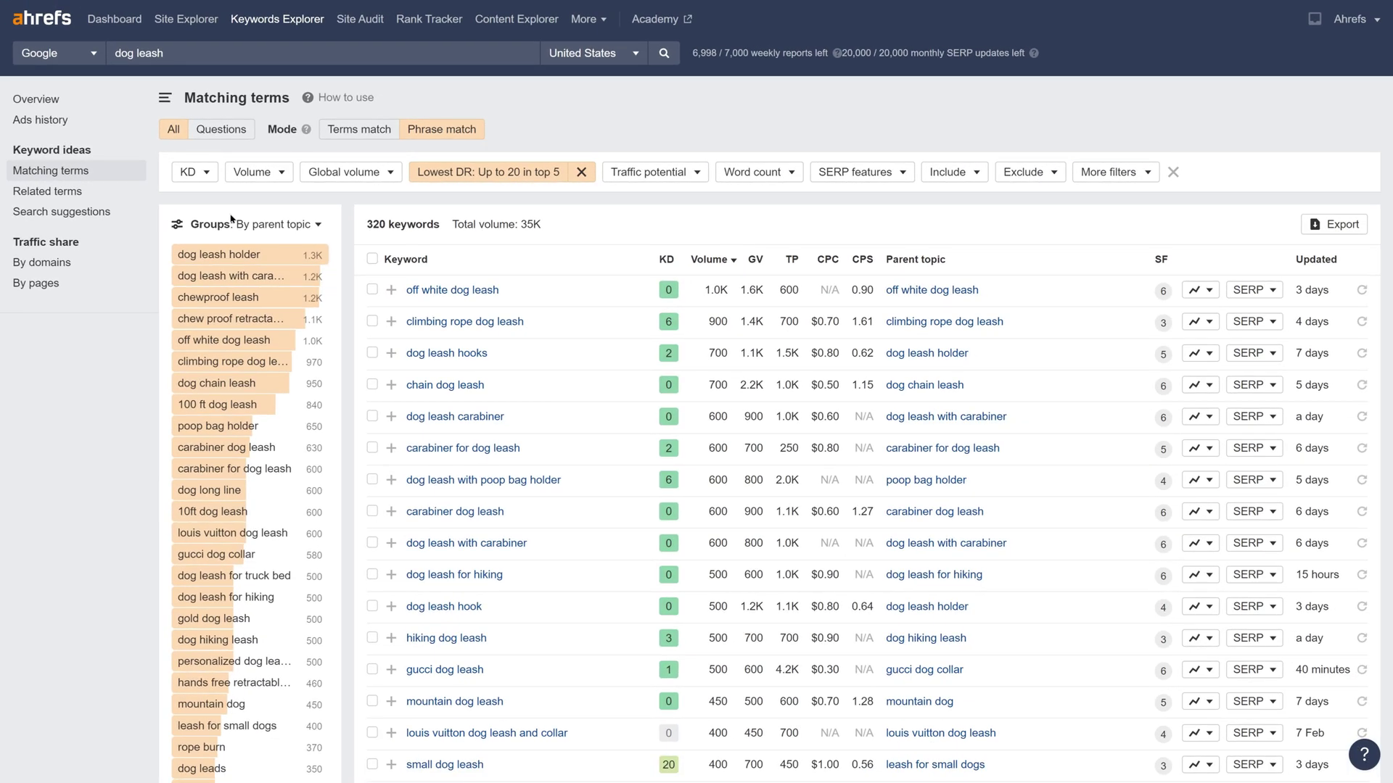
left_click(1248, 354)
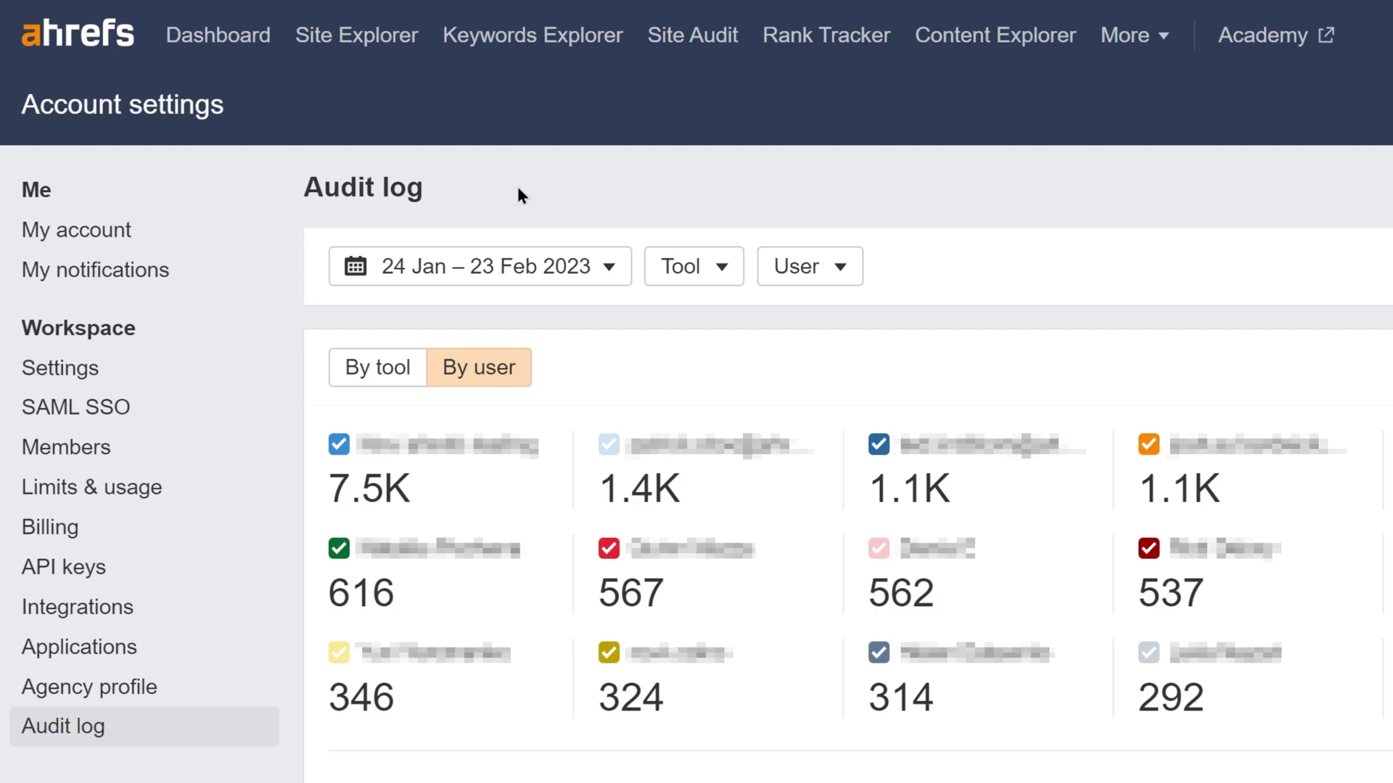
- Review the audit log's date range, Tool and User dropdown options, then close them
left_click(498, 229)
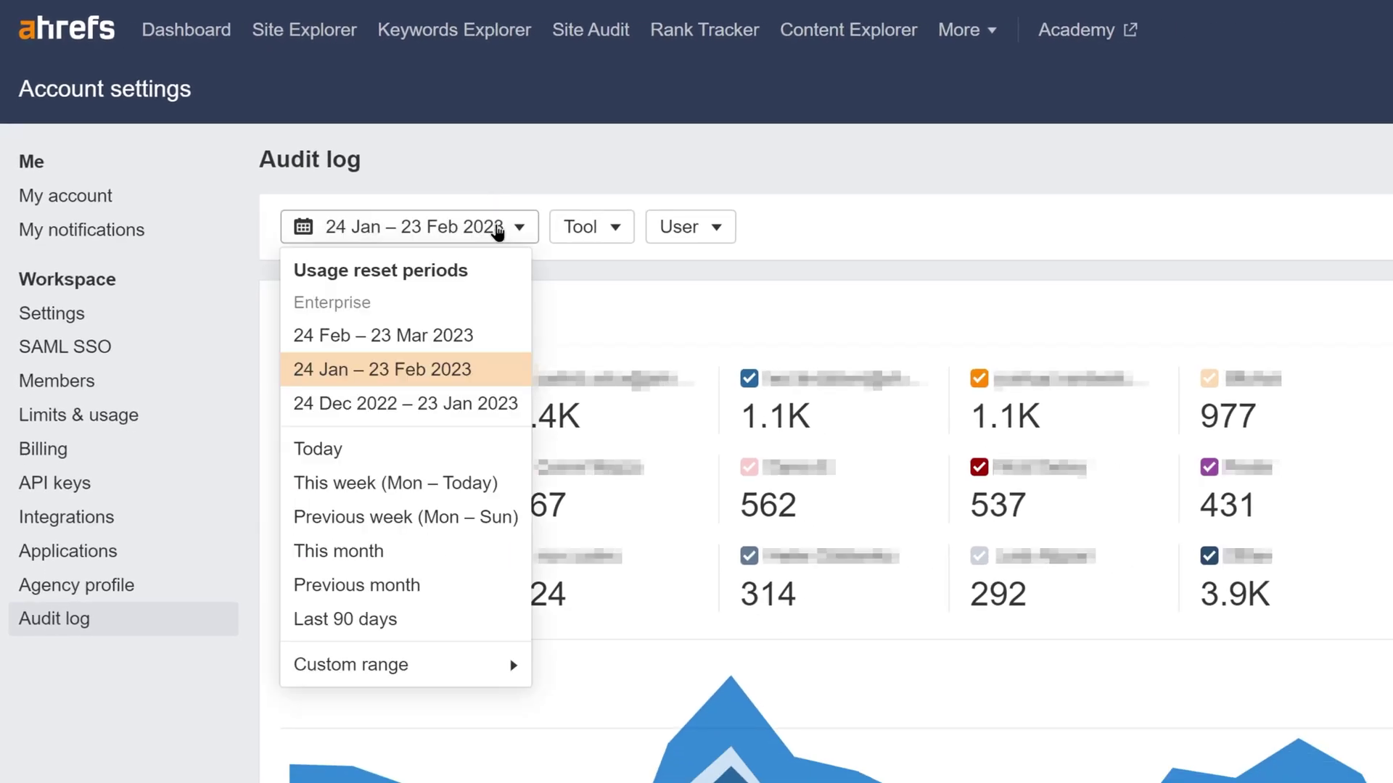
left_click(590, 227)
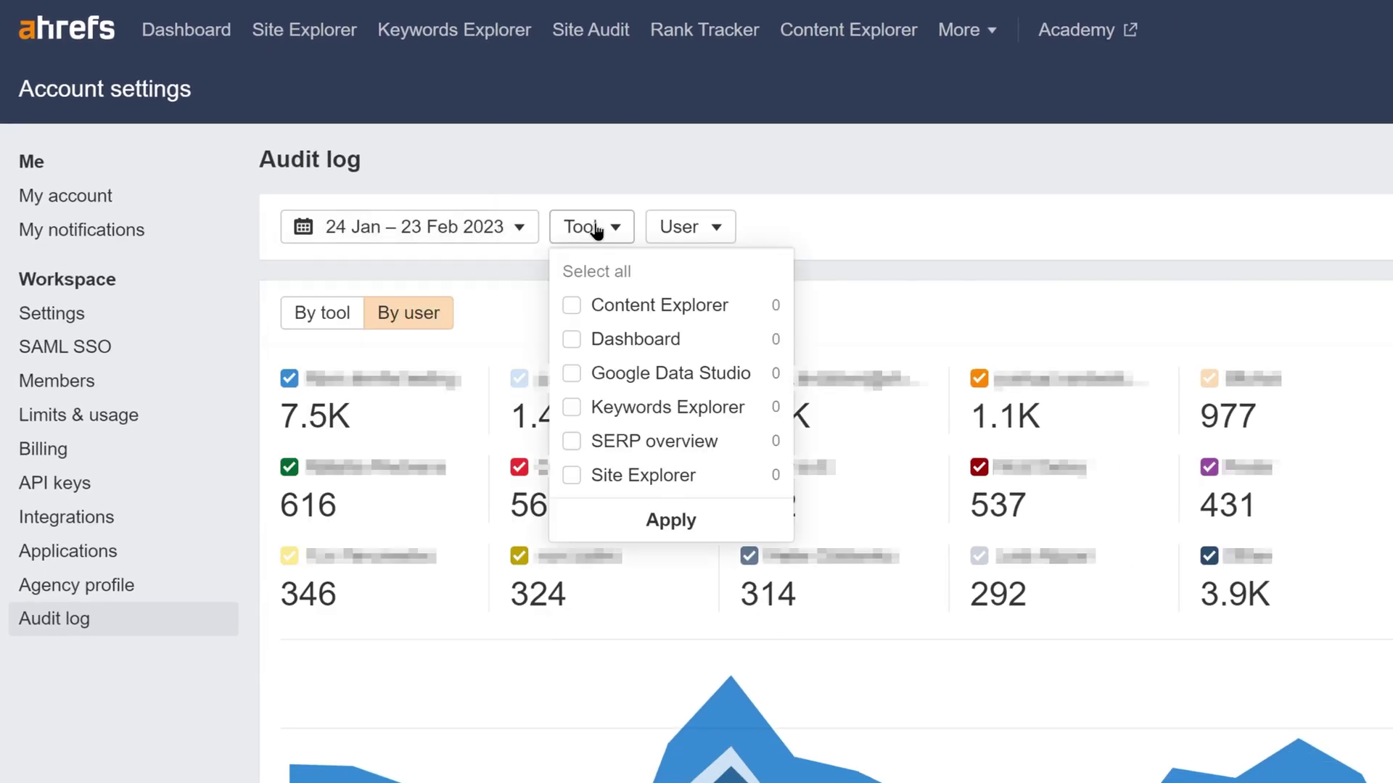
left_click(686, 227)
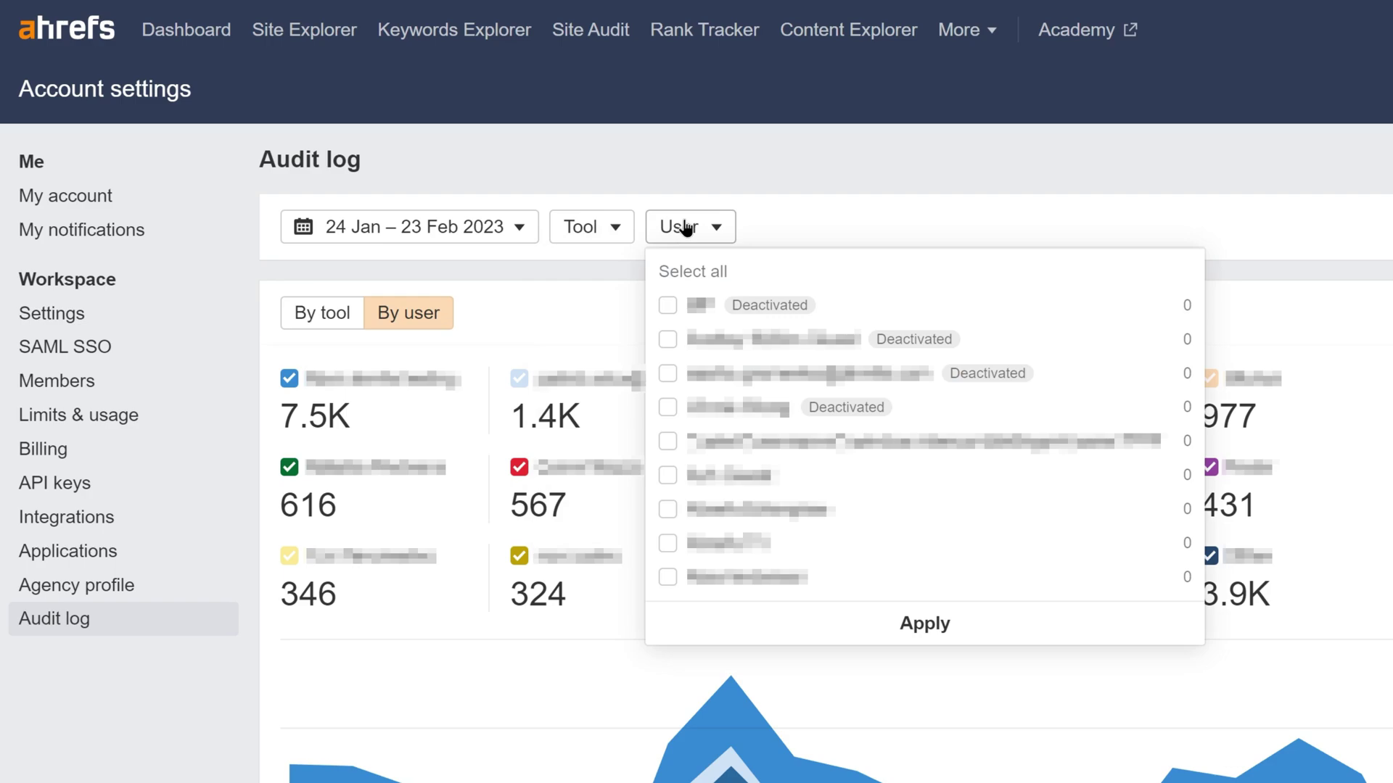
left_click(686, 229)
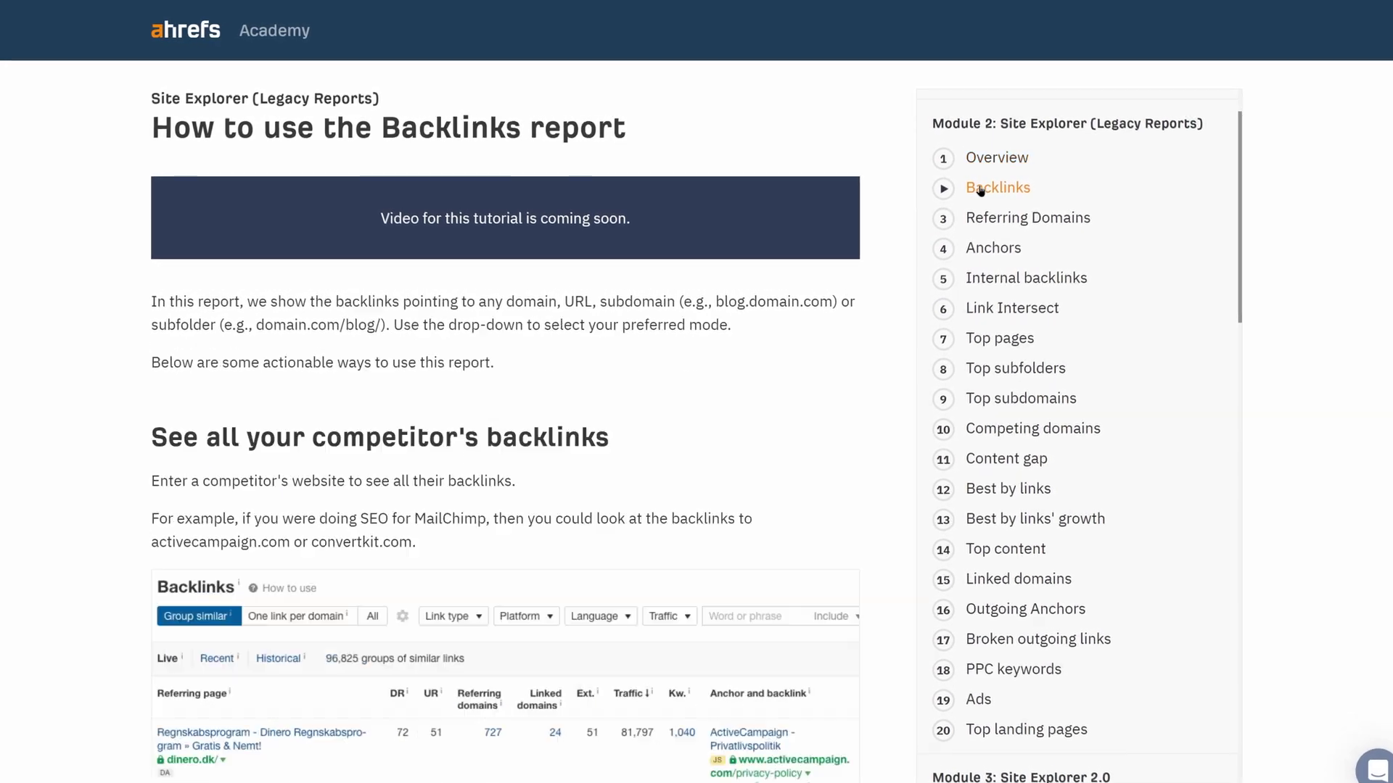
- Browse the Referring Domains, Anchors and Internal backlinks lessons, then open the Overview report tutorial
left_click(1012, 222)
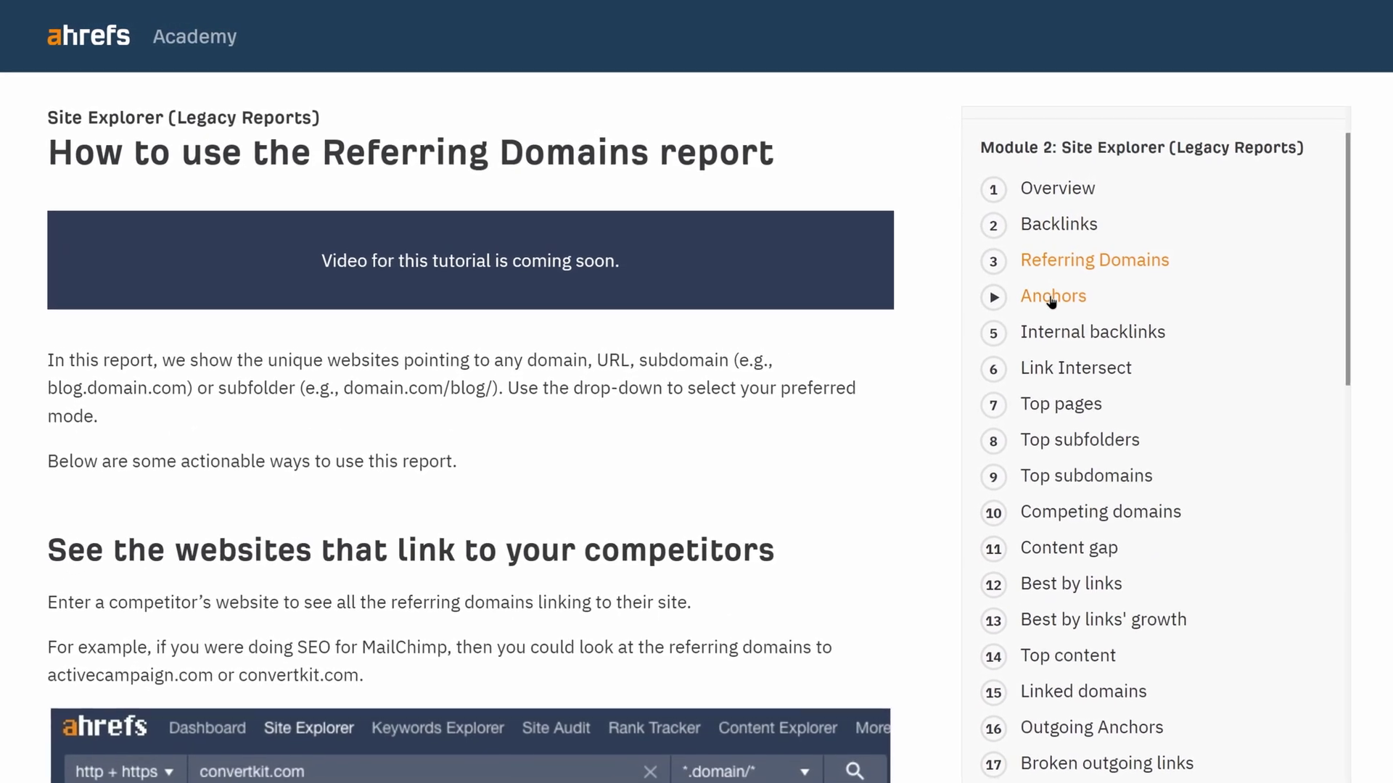
left_click(1030, 278)
left_click(1093, 337)
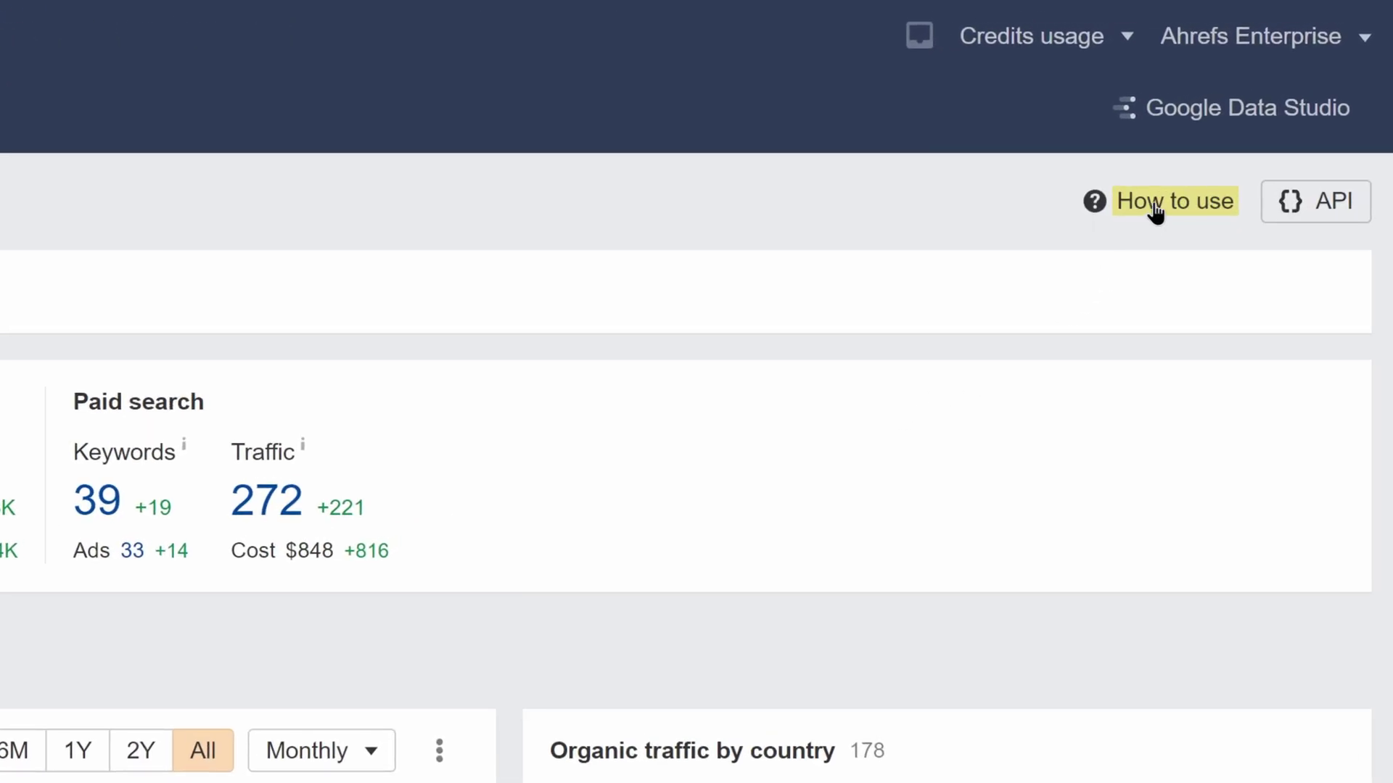
left_click(1155, 211)
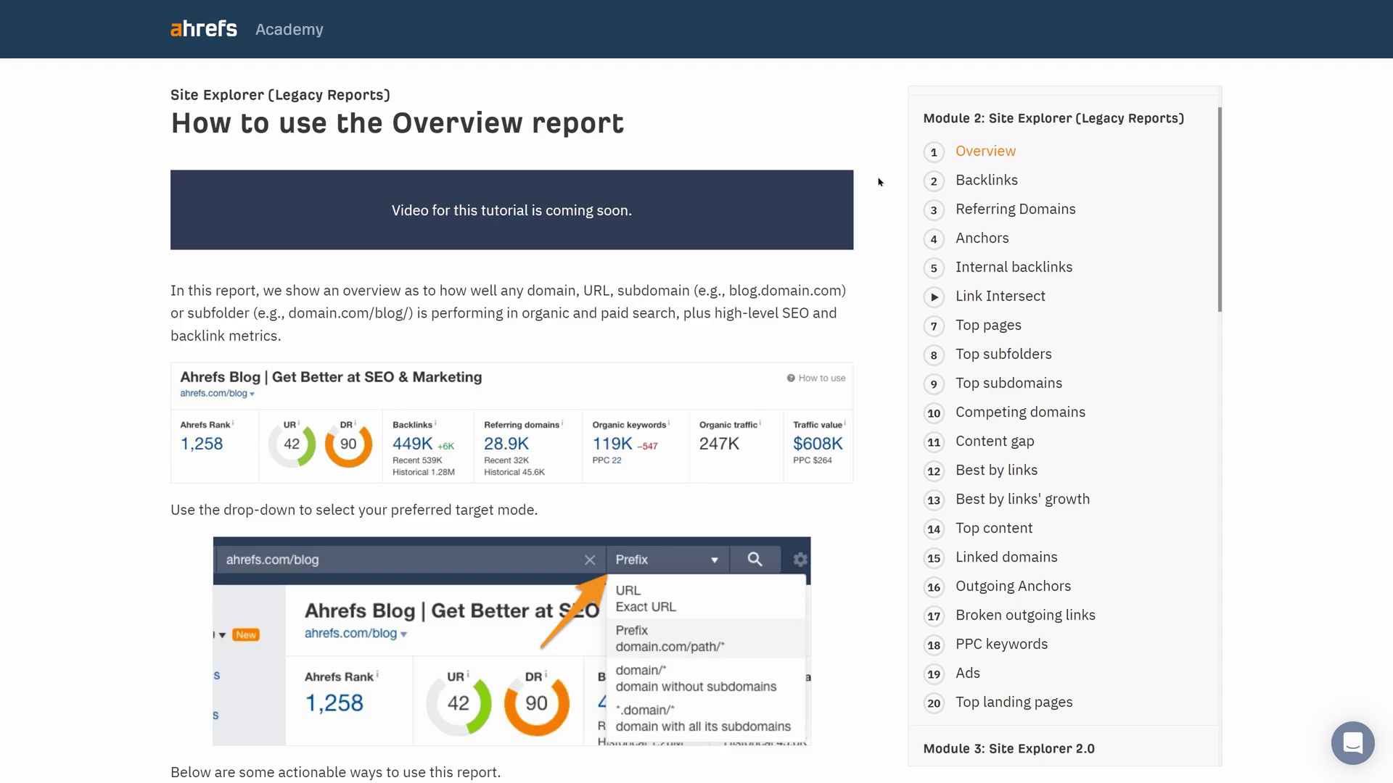